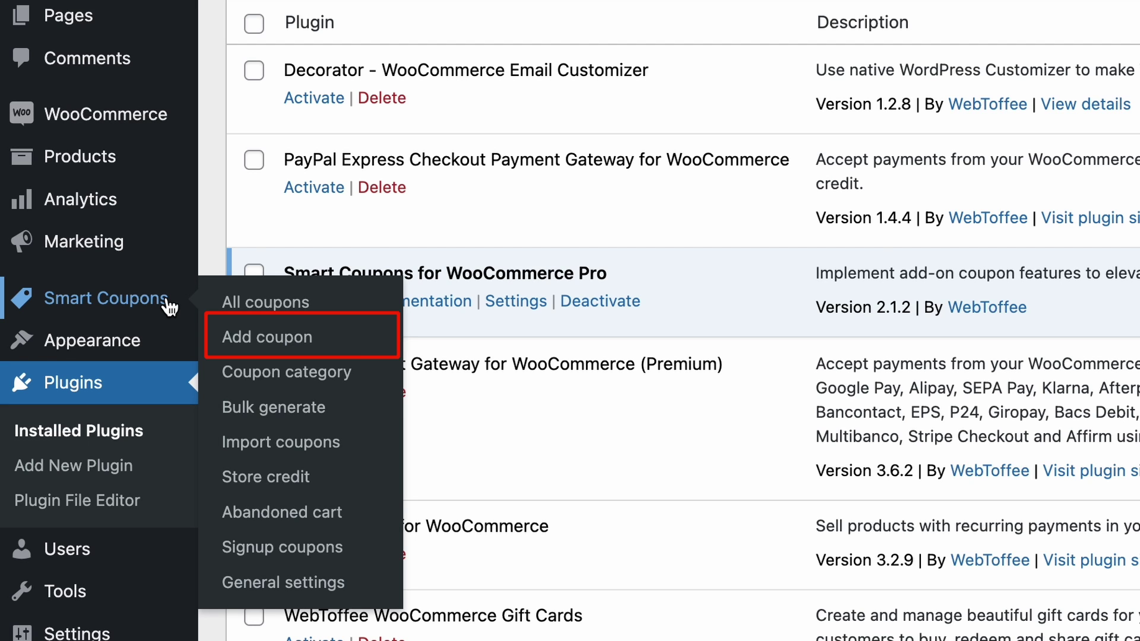
Step: Start a new coupon and review its discount types, general options and schedule fields
left_click(353, 338)
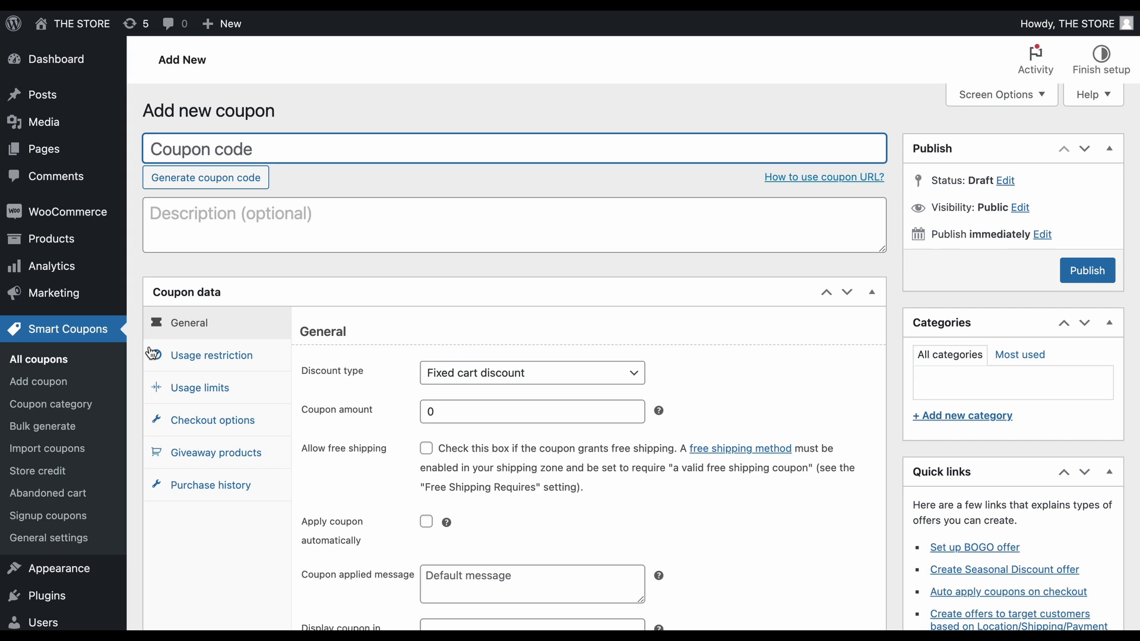
scroll(152, 354, "down", 5)
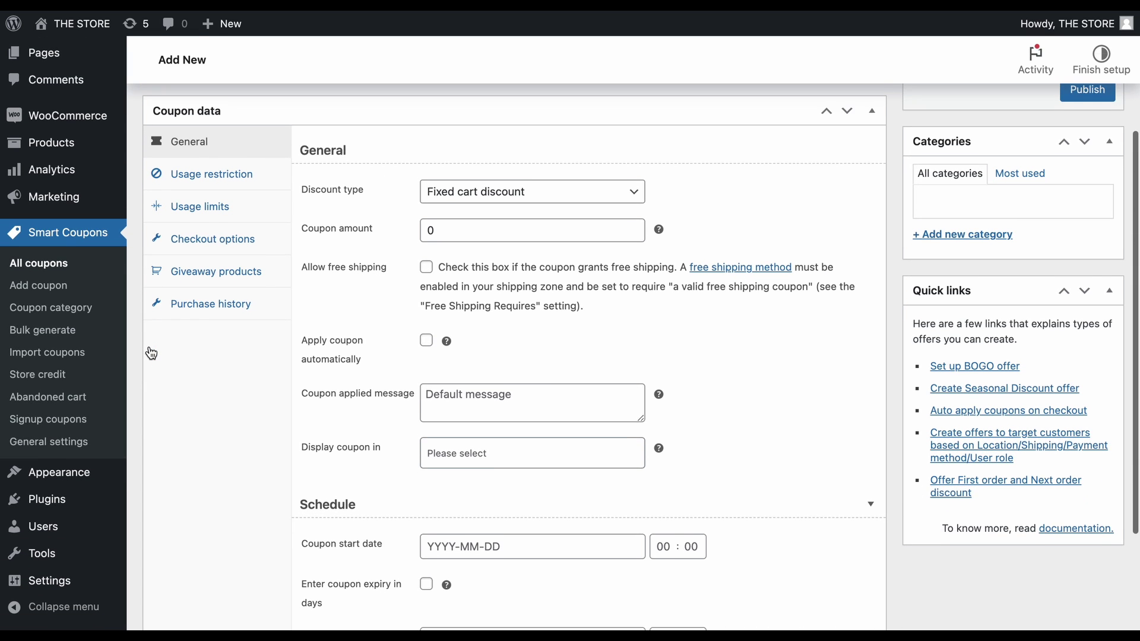
left_click(473, 183)
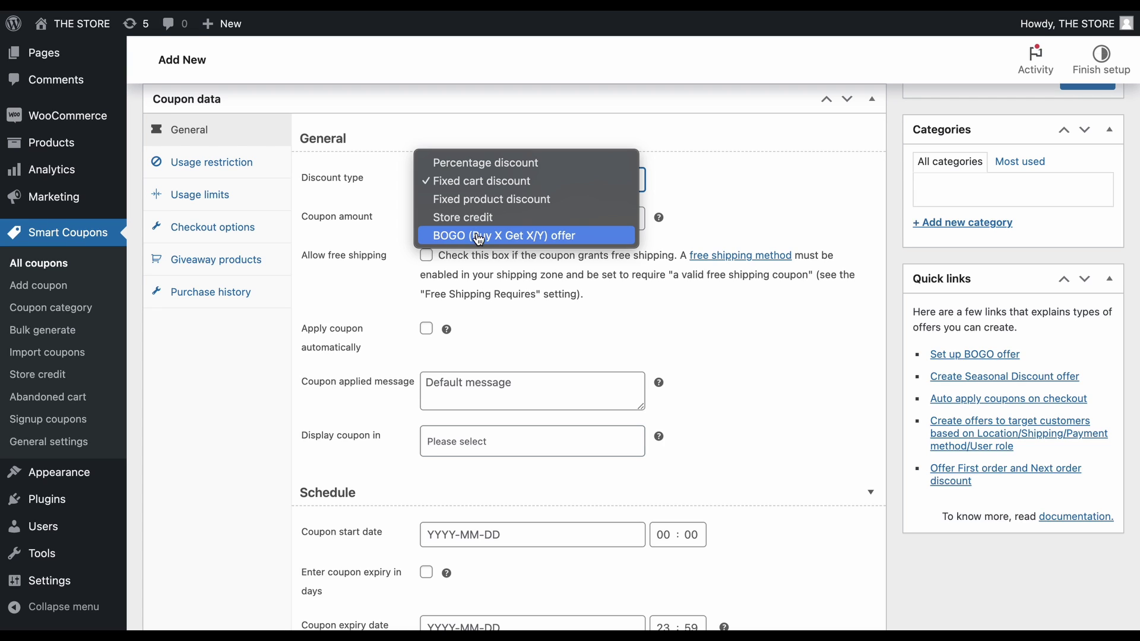
left_click(506, 309)
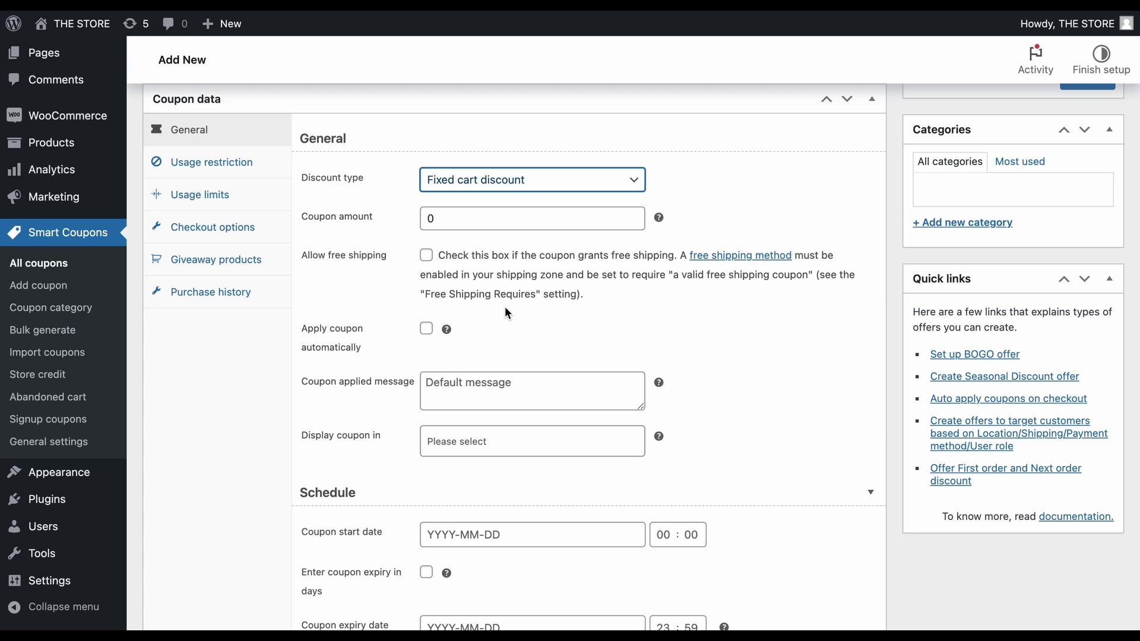
scroll(505, 309, "down", 3)
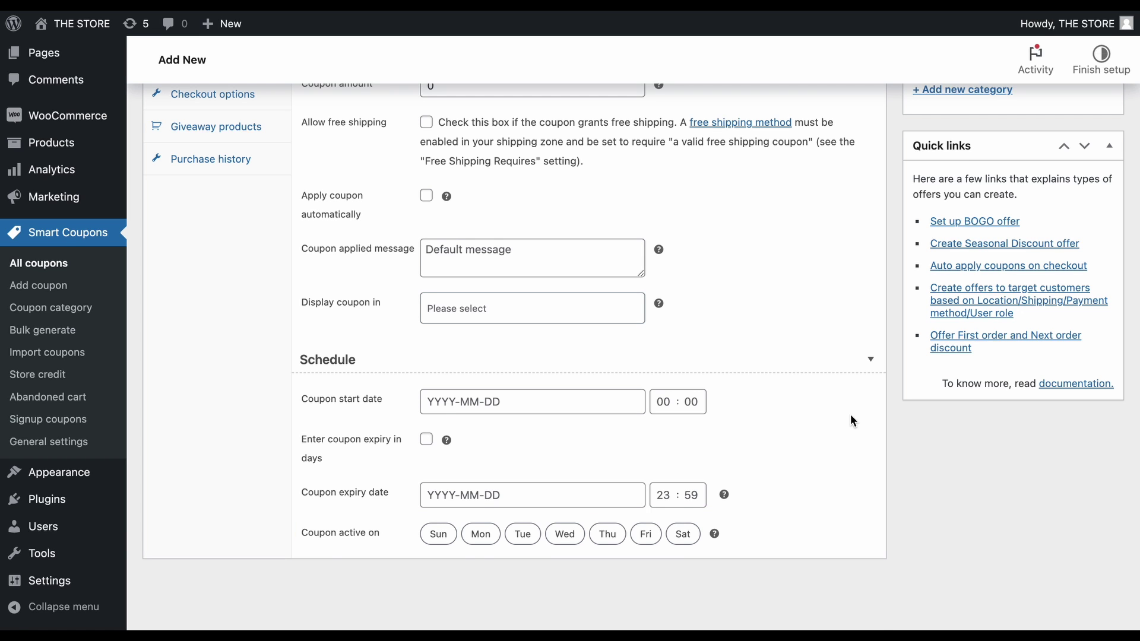
scroll(850, 420, "up", 5)
Step: In the coupon's usage restrictions, set the product condition to All from below selection
left_click(255, 235)
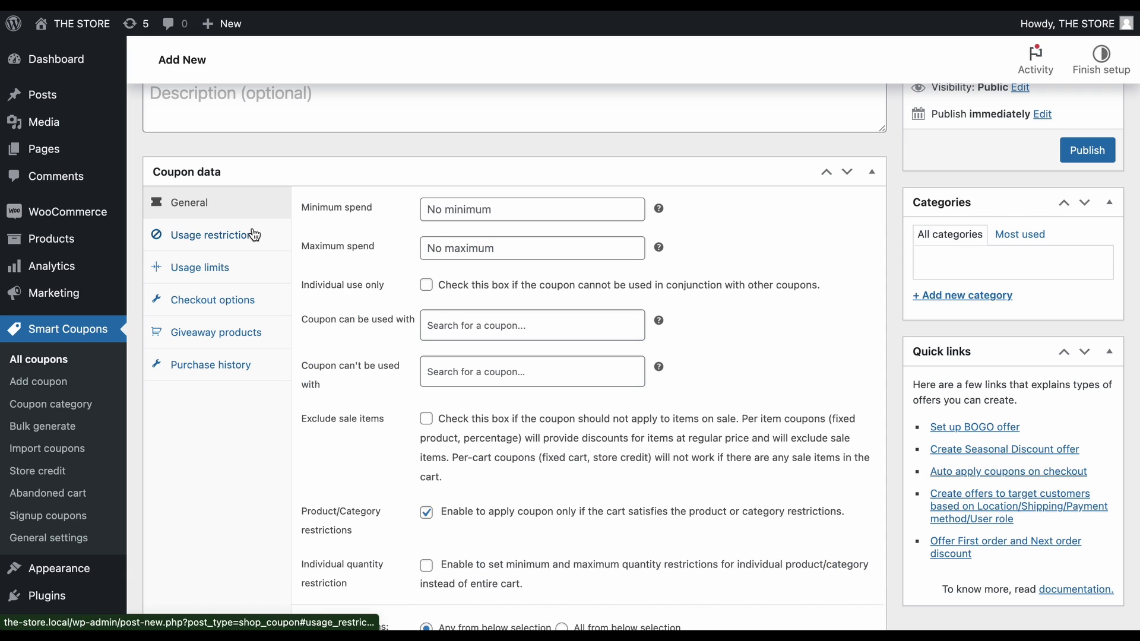
scroll(254, 236, "down", 2)
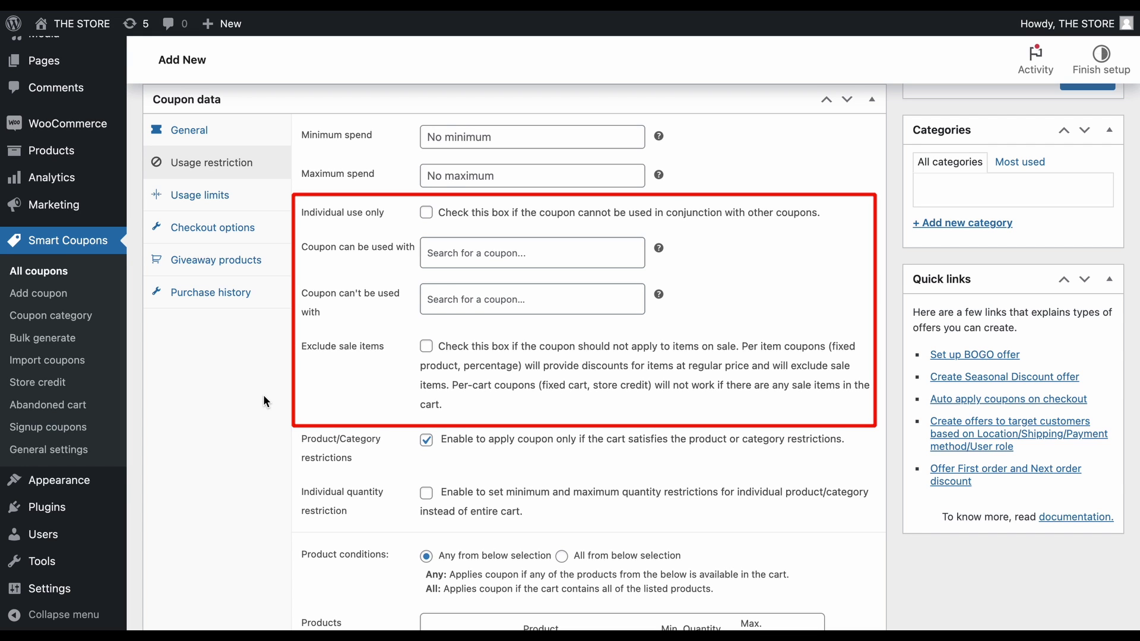
scroll(264, 399, "down", 5)
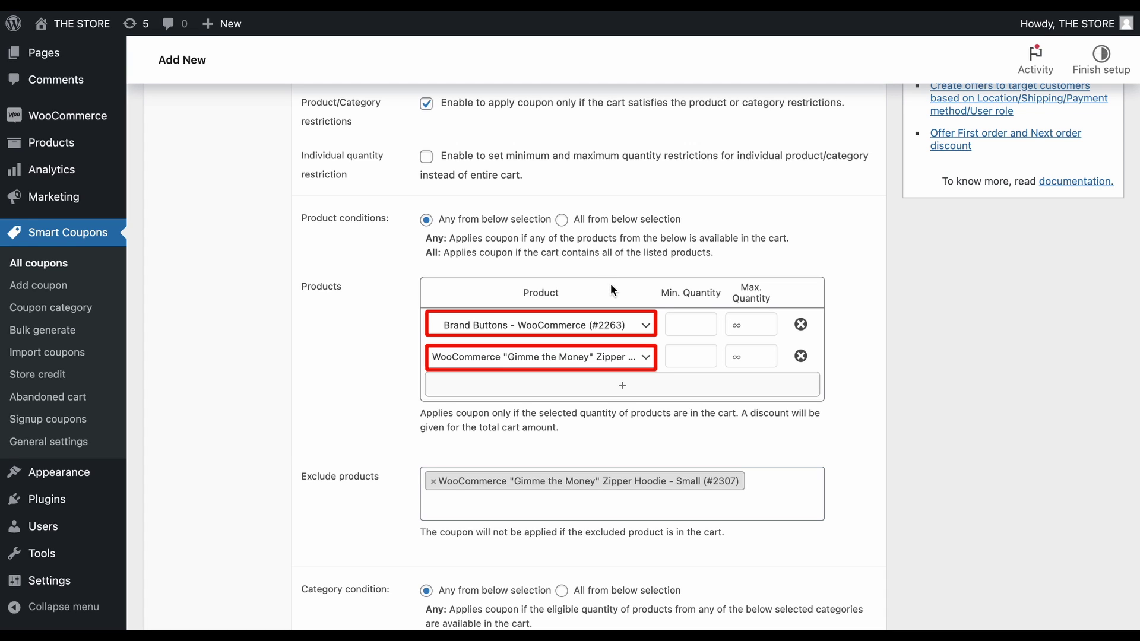
left_click(561, 221)
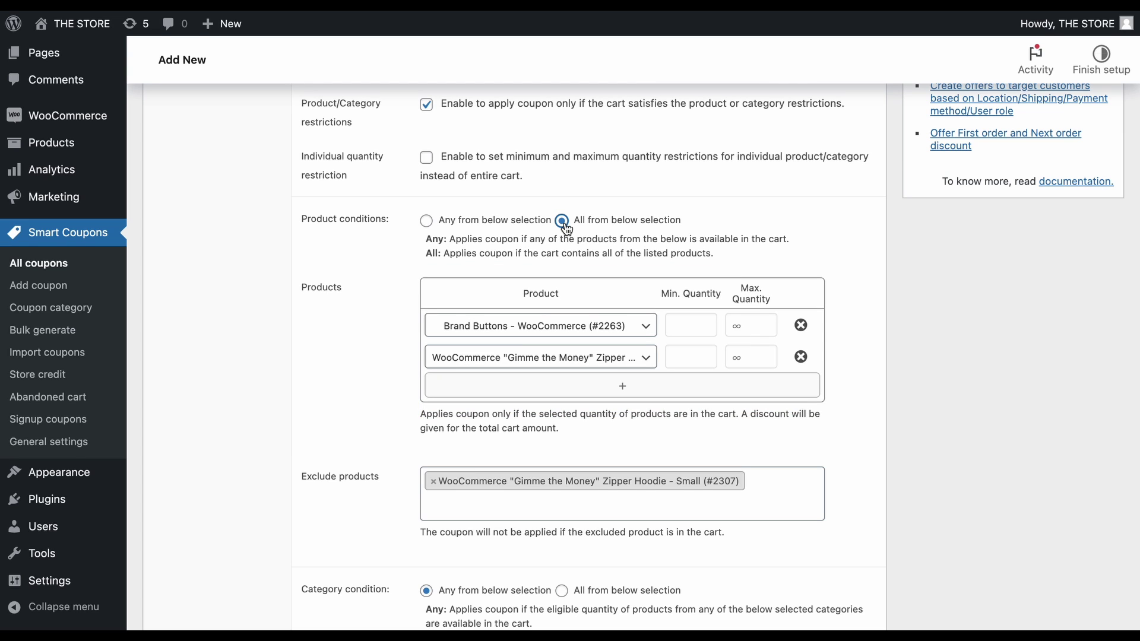
Step: Enable the individual quantity restriction and set minimum quantities of 3 for Brand Buttons - WooCommerce and 1 for the "Gimme the Money" Zipper Hoodie
left_click(430, 165)
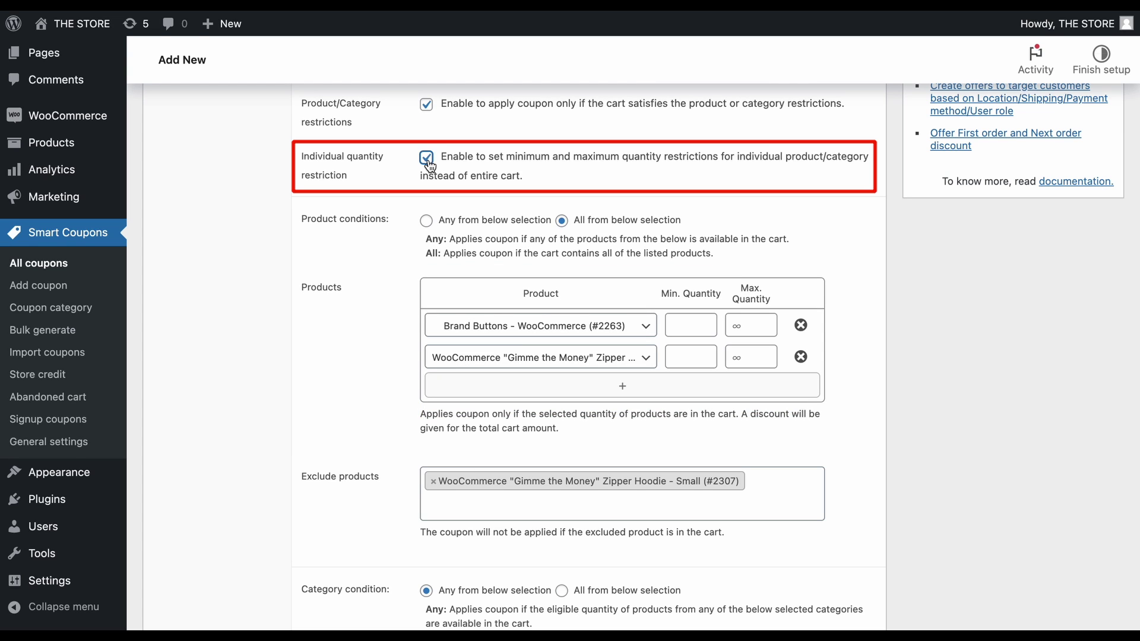
left_click(694, 326)
type("3")
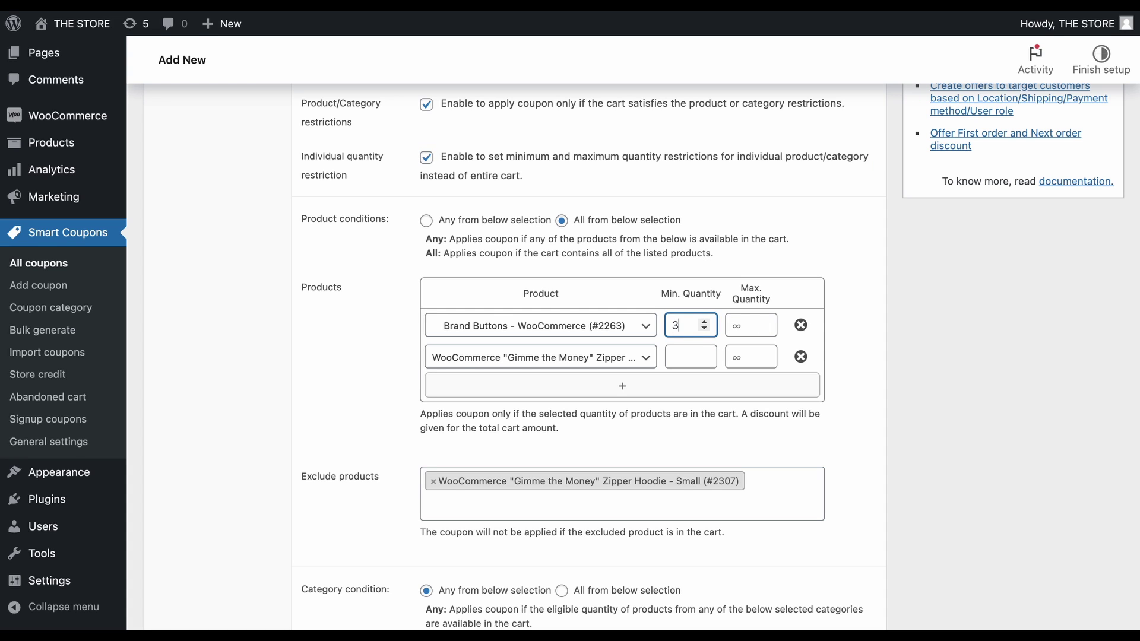
left_click(683, 356)
type("1")
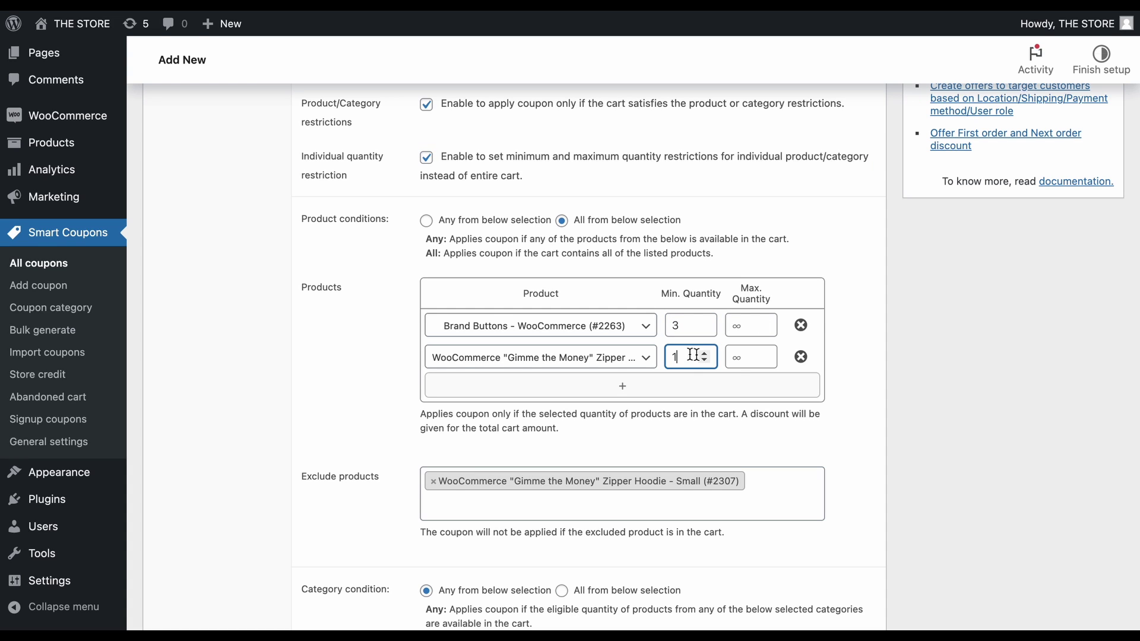
left_click(840, 402)
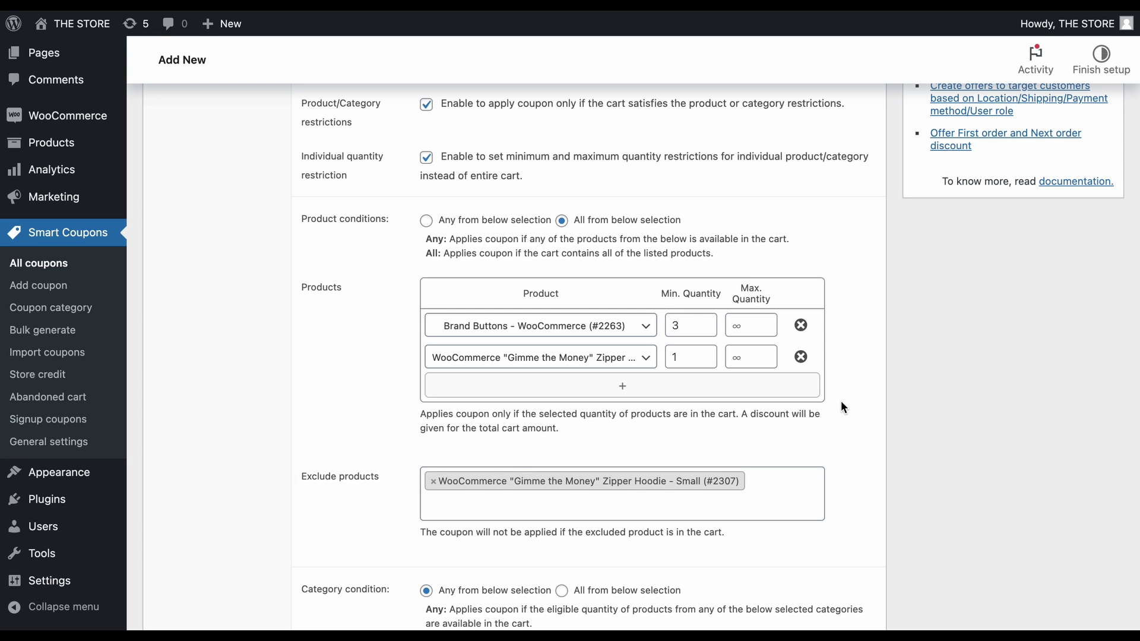
Step: Check the category restrictions and disable the individual quantity restriction
scroll(843, 407, "down", 5)
scroll(843, 407, "down", 3)
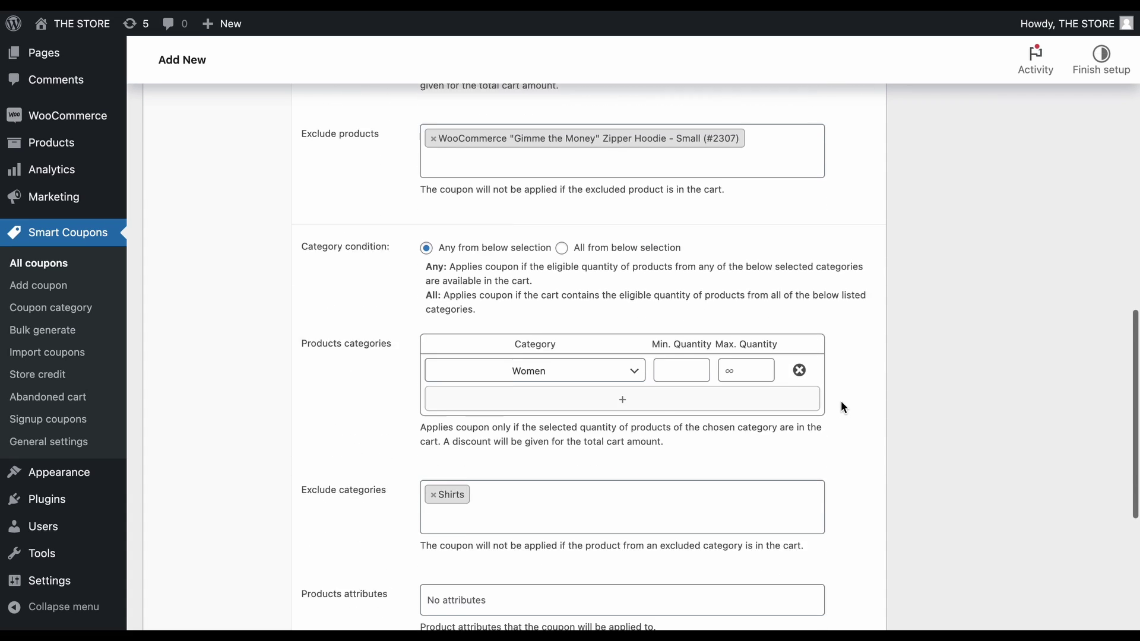
scroll(841, 402, "up", 7)
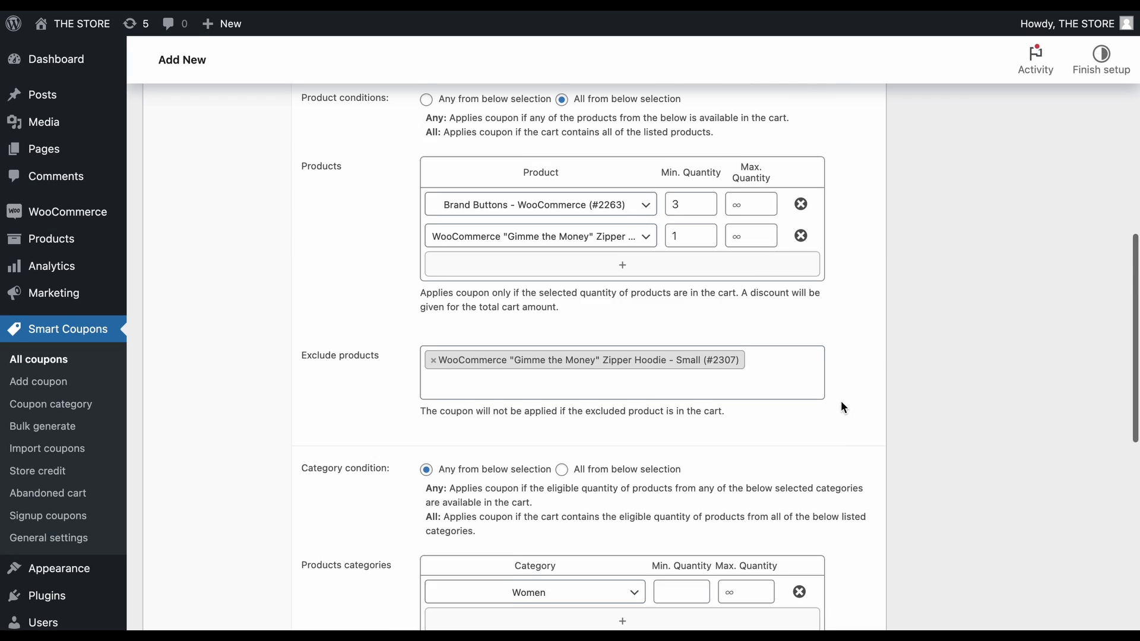
left_click(426, 164)
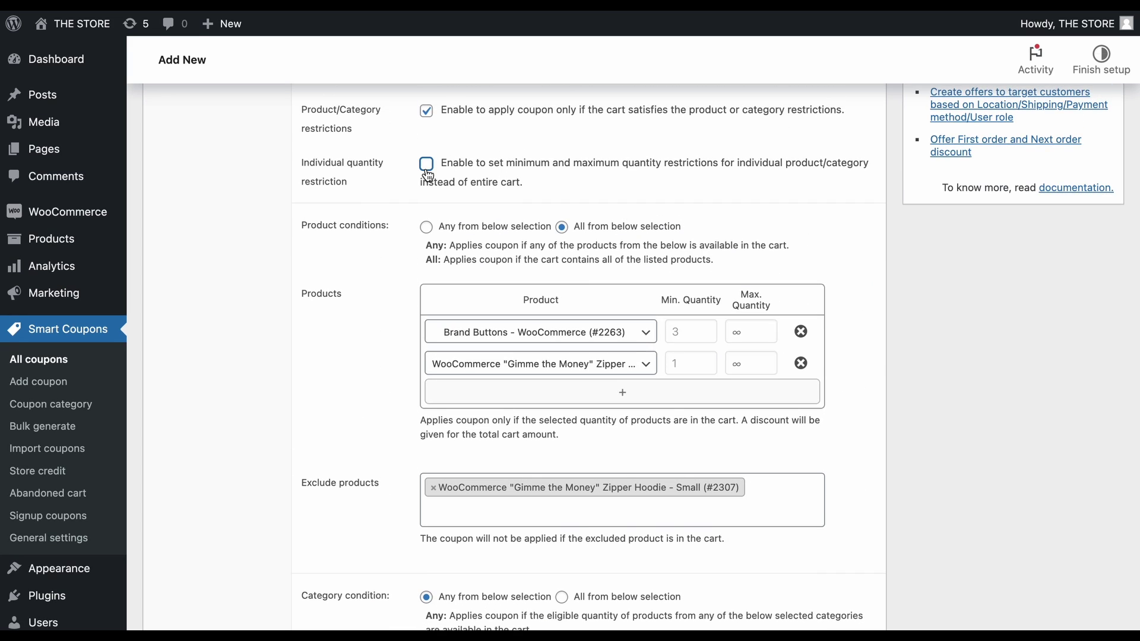
Step: Examine the remaining usage restrictions and the coupon's usage limits, checkout options and giveaway product settings
scroll(426, 166, "down", 12)
scroll(426, 169, "down", 2)
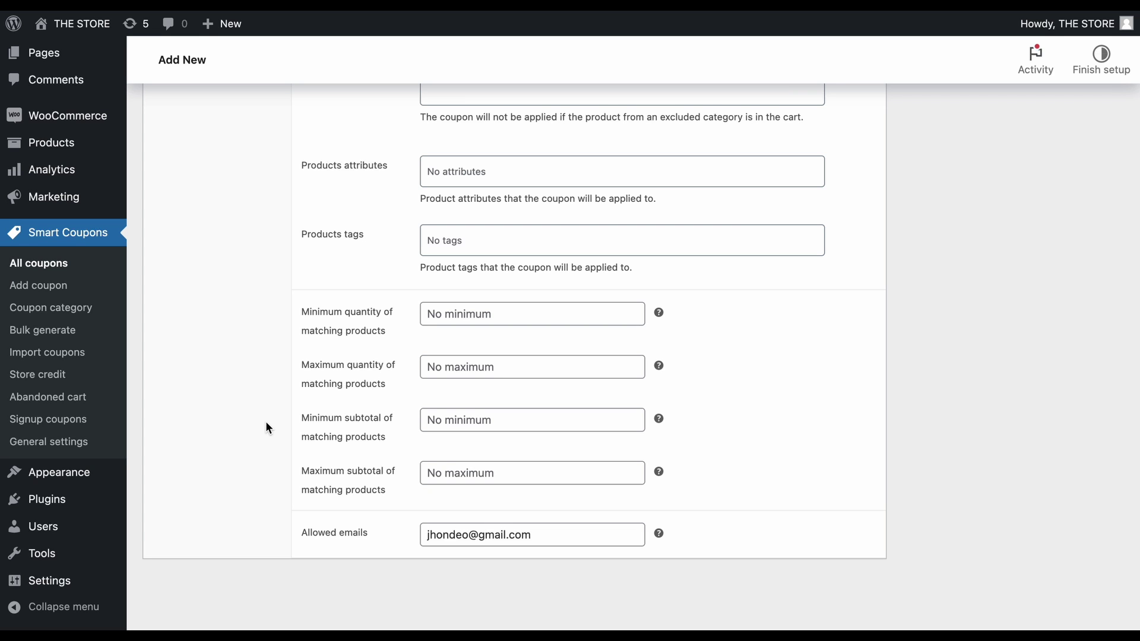
scroll(265, 422, "up", 15)
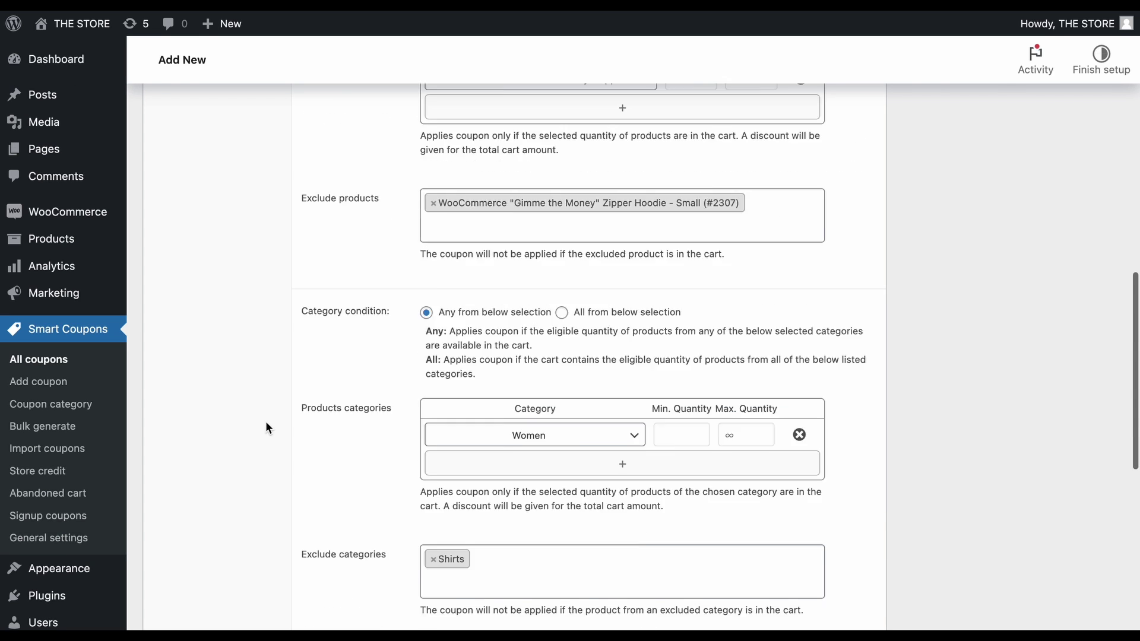
left_click(213, 161)
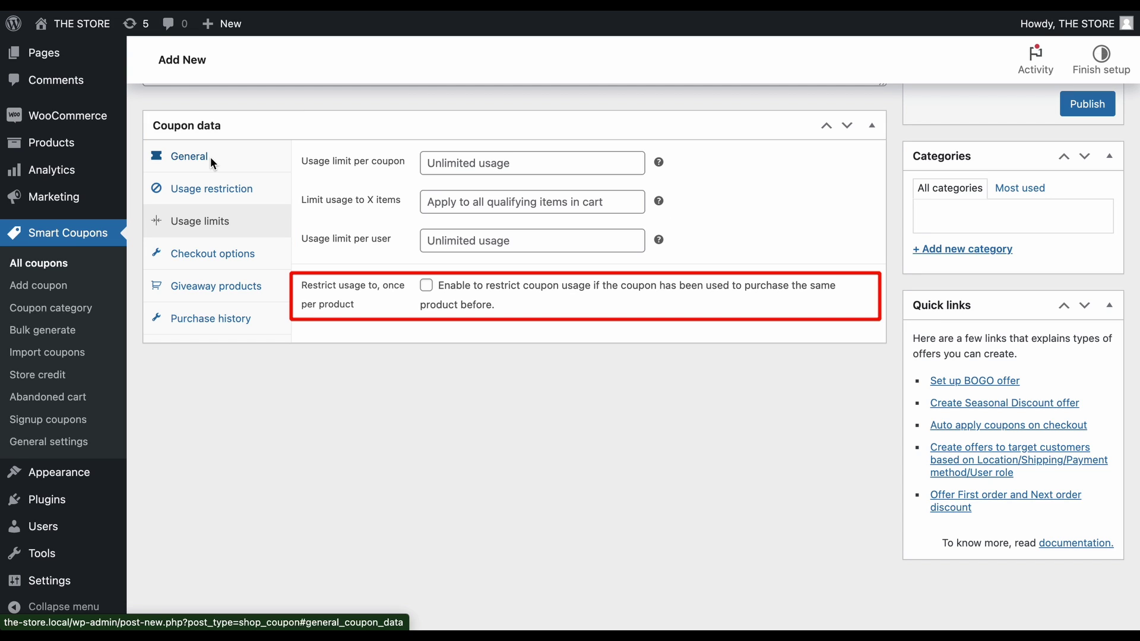
left_click(215, 254)
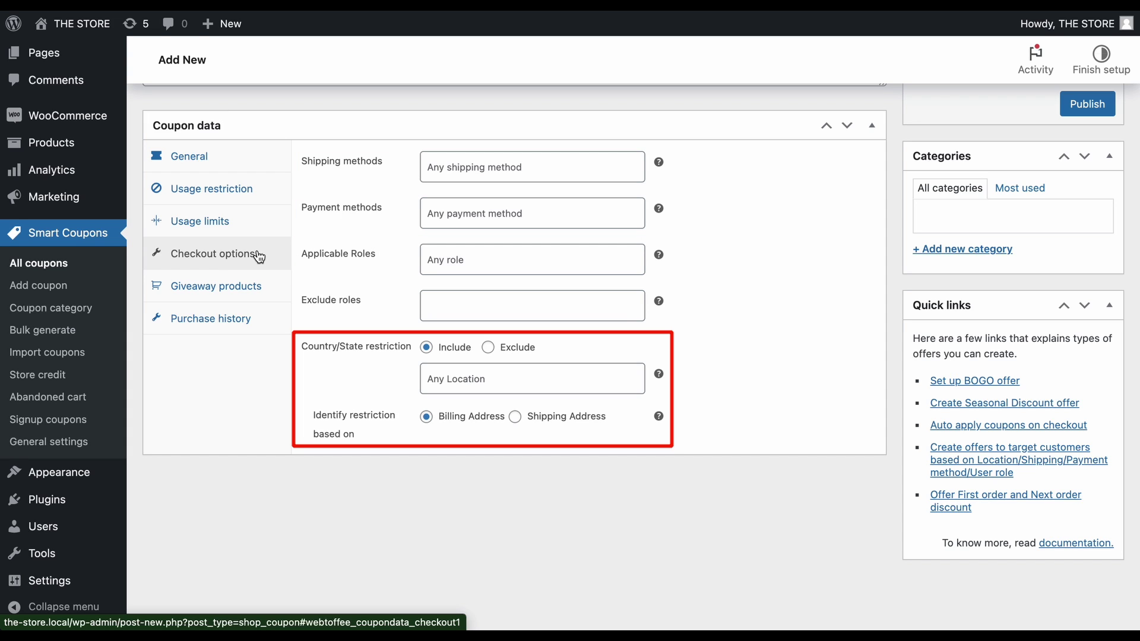
left_click(260, 290)
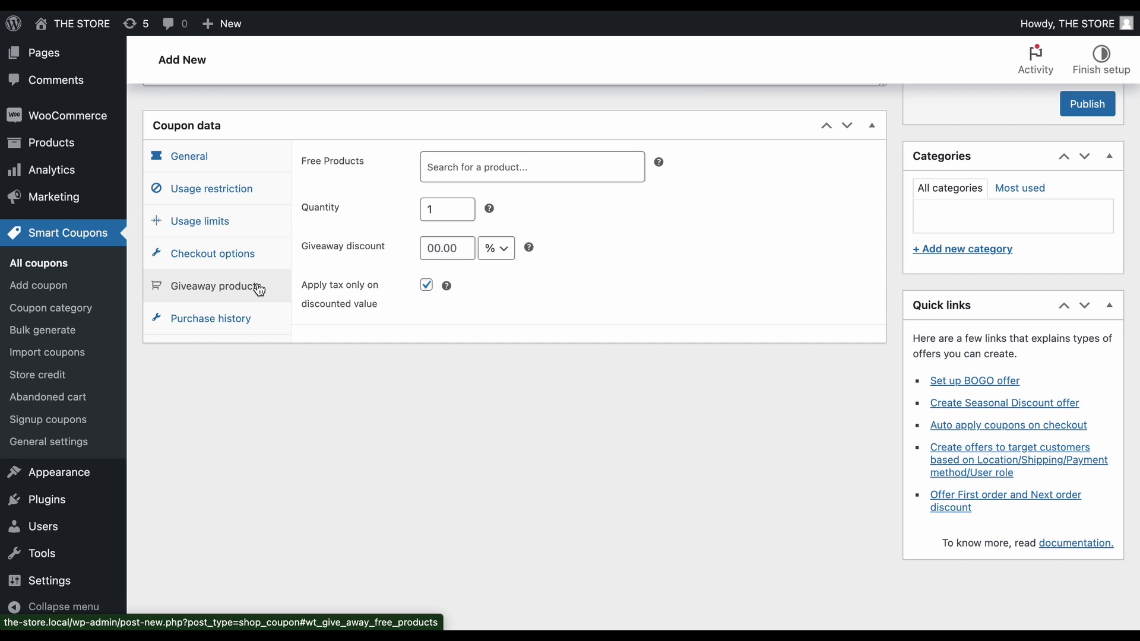
Step: Change the coupon's discount type to BOGO (Buy X Get X/Y) offer in its general settings
left_click(252, 161)
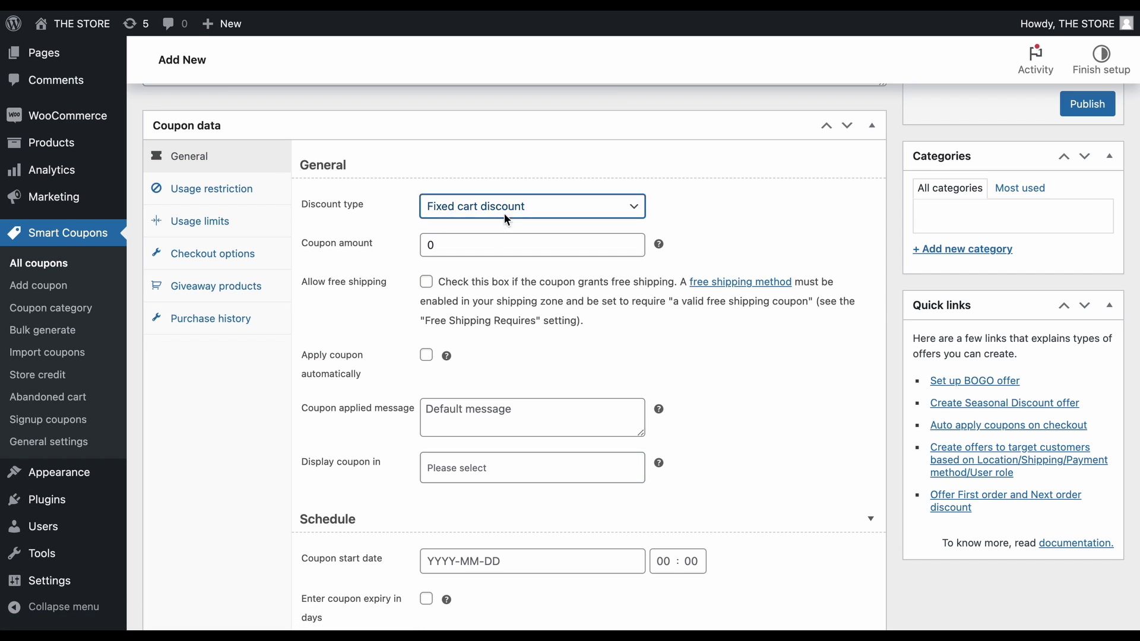
left_click(506, 219)
left_click(501, 258)
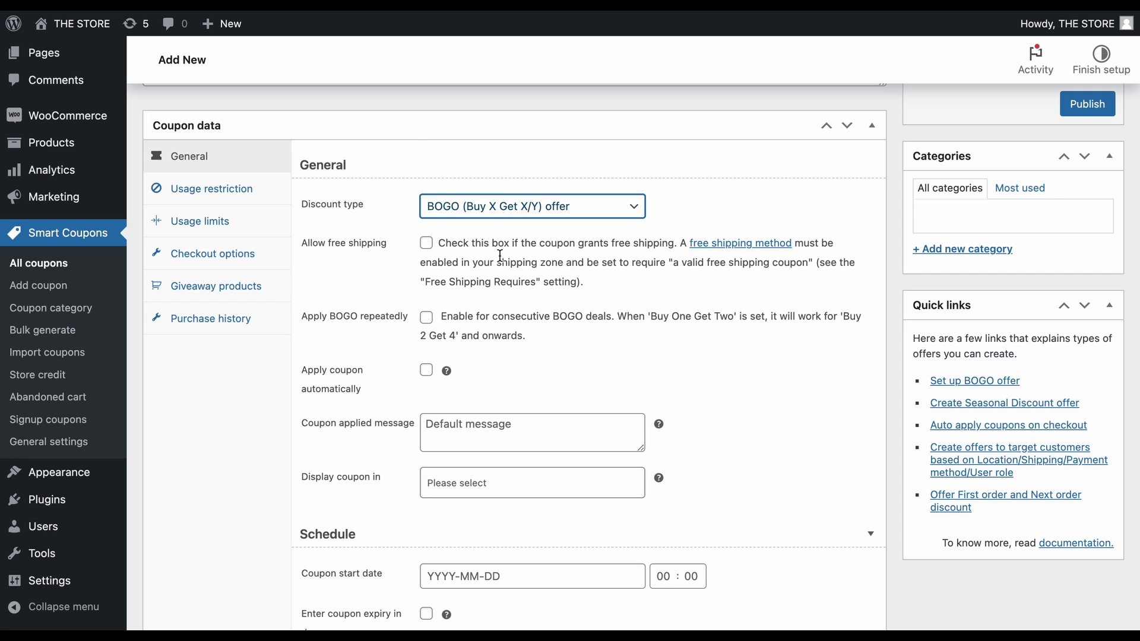
Step: Set the giveaway to Any product from the same category as in cart and enable applying the cheapest cart item as giveaway
left_click(255, 289)
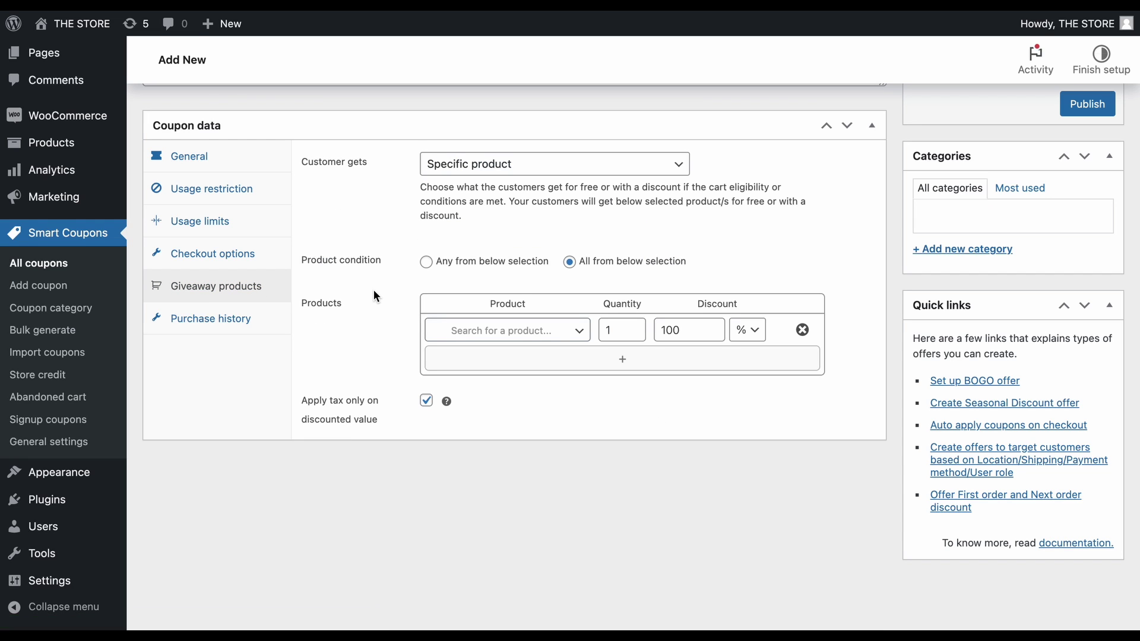
left_click(525, 153)
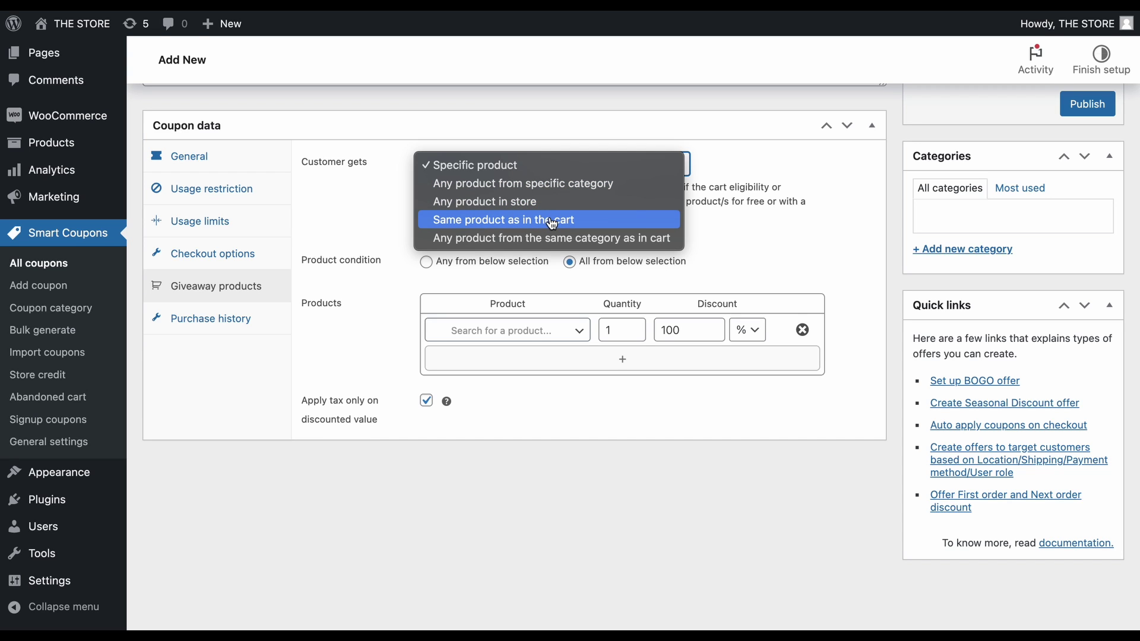
left_click(641, 239)
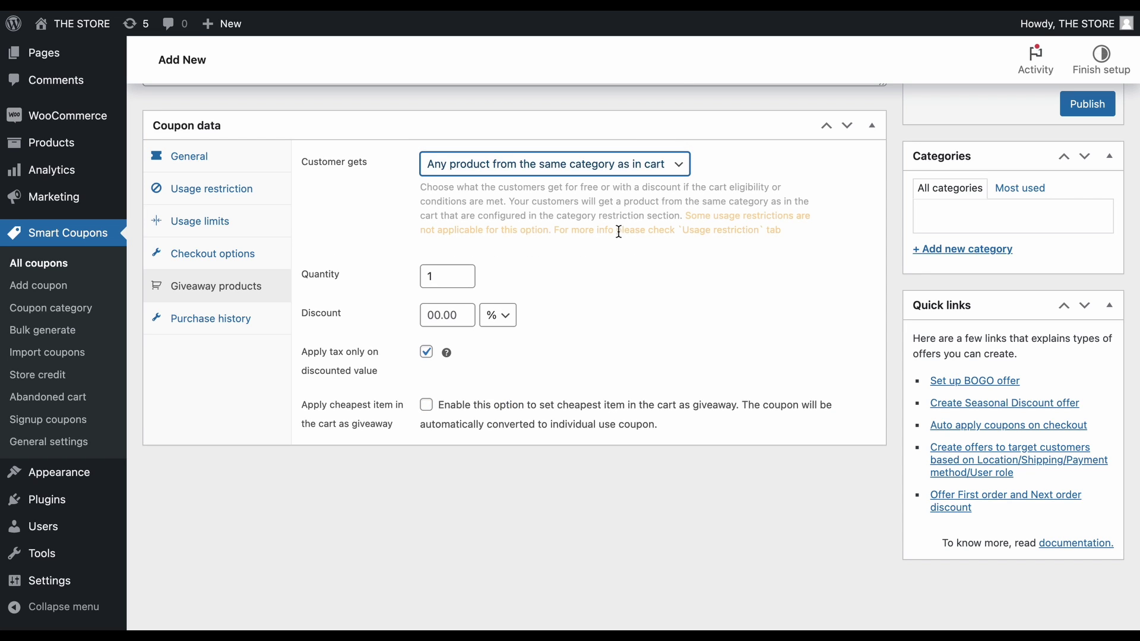
left_click(433, 412)
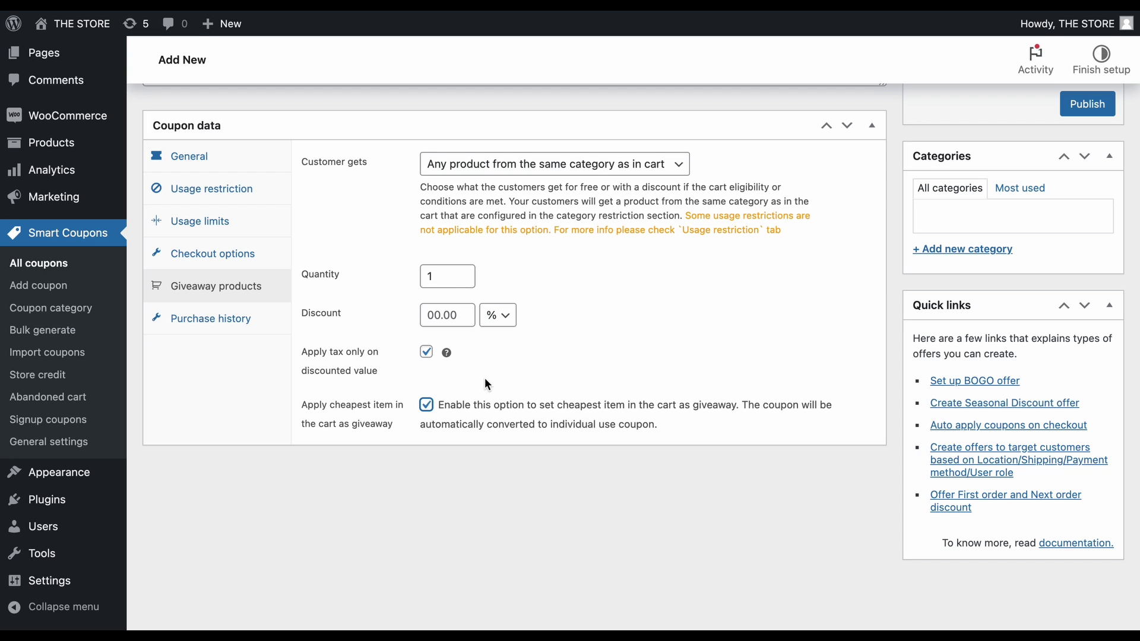
Step: In the purchase history conditions, require the number of orders to equal 3 within the last 30 days
left_click(262, 330)
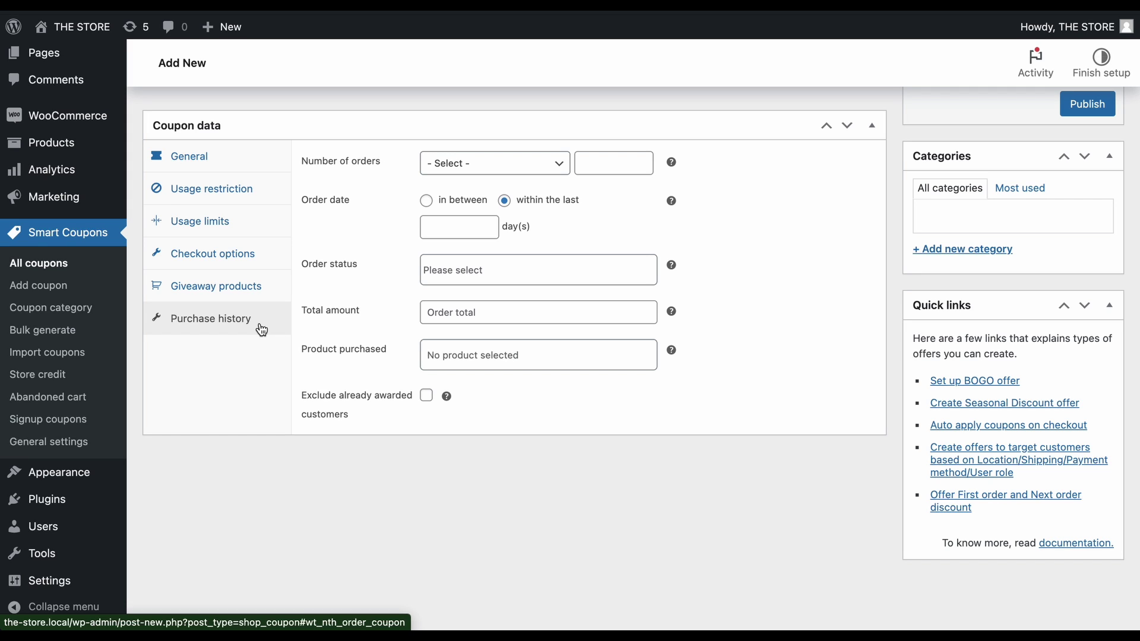
left_click(542, 163)
left_click(527, 213)
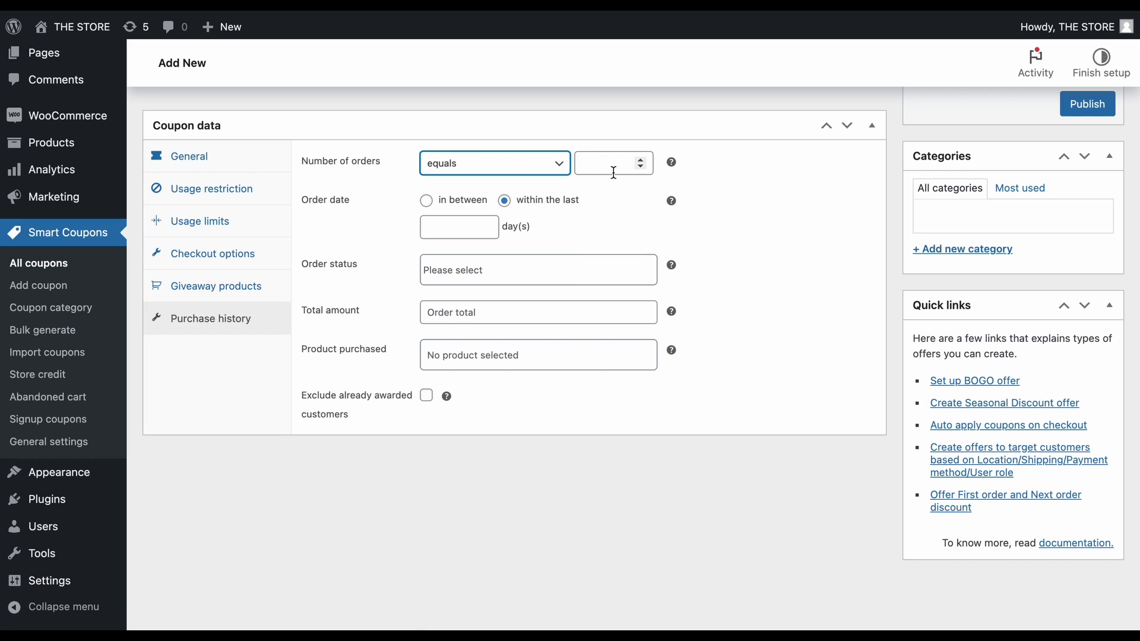
left_click(614, 173)
left_click(443, 227)
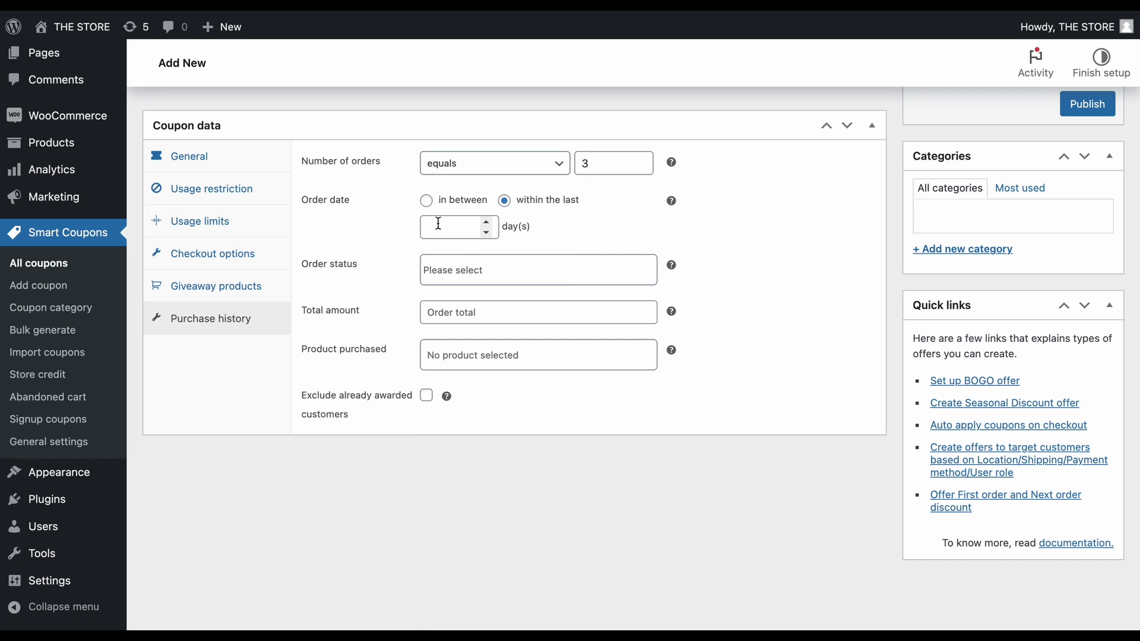
type("30")
Step: Set the purchase history order status to Completed and the total amount to 1000
left_click(539, 270)
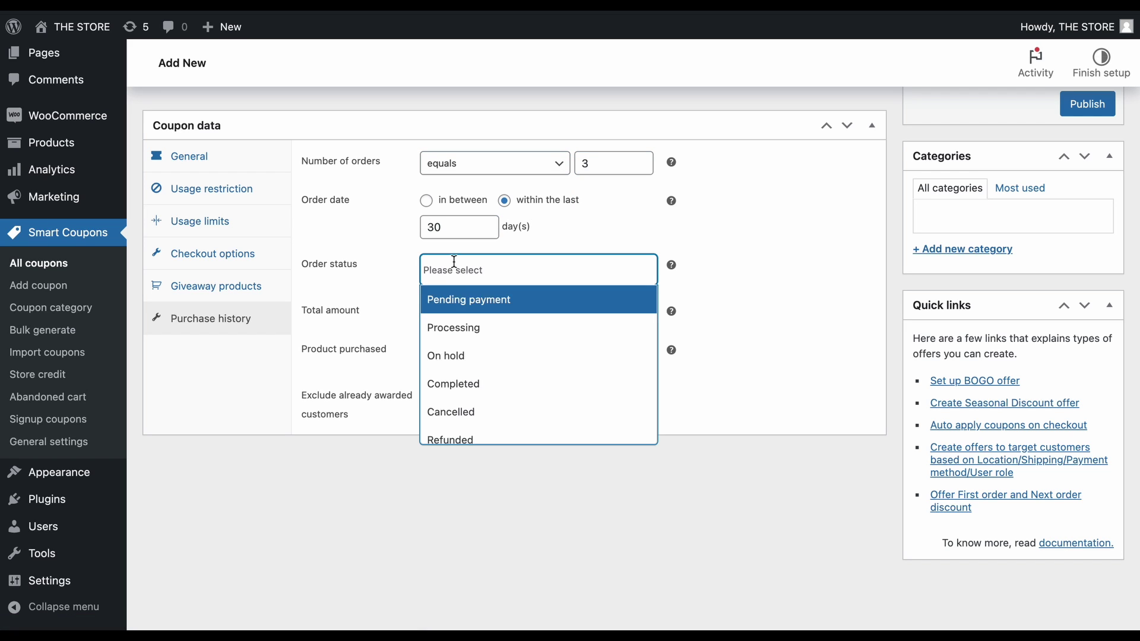
left_click(469, 381)
left_click(466, 313)
type("1000")
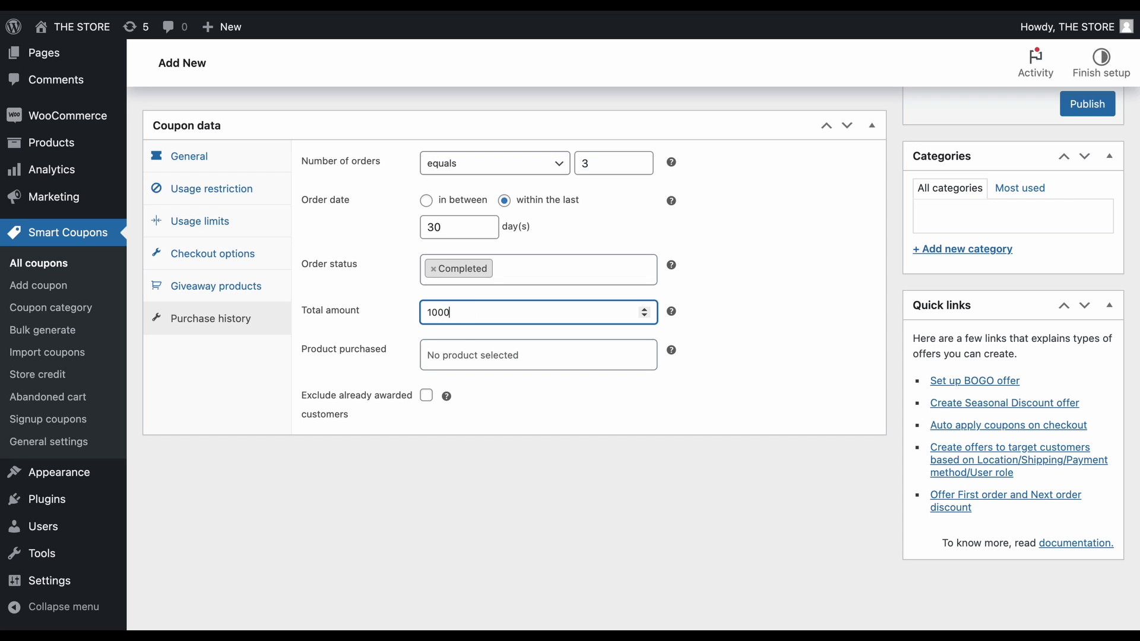
Step: Add the Large WooCommerce "Gimme the Money" Zipper Hoodie as the purchased product and exclude already awarded customers
left_click(465, 355)
type("woo")
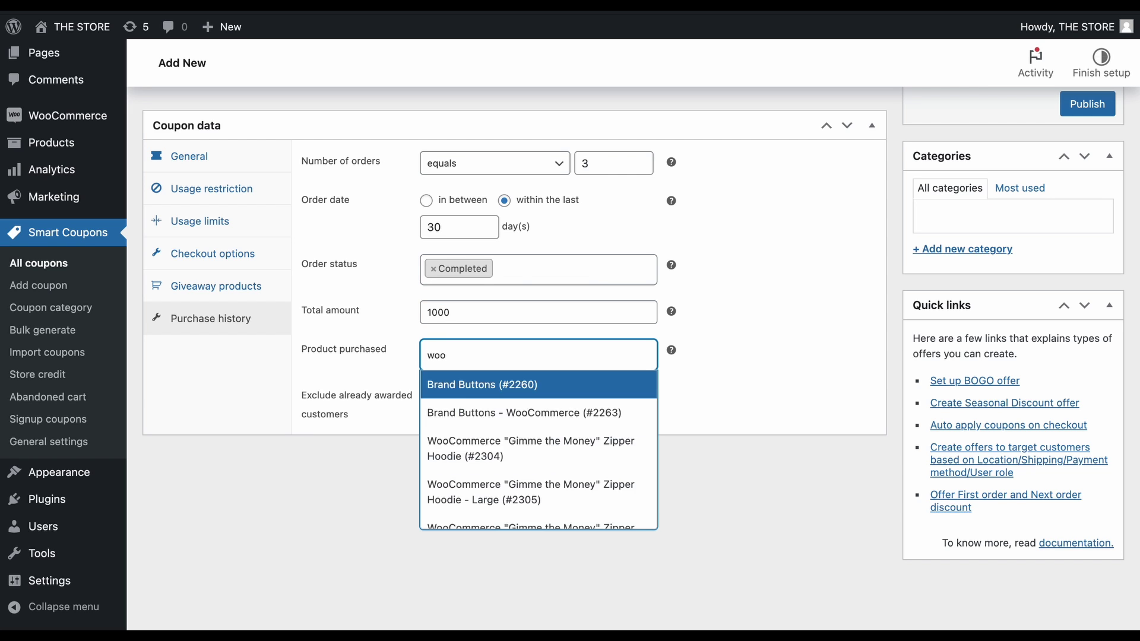
left_click(470, 482)
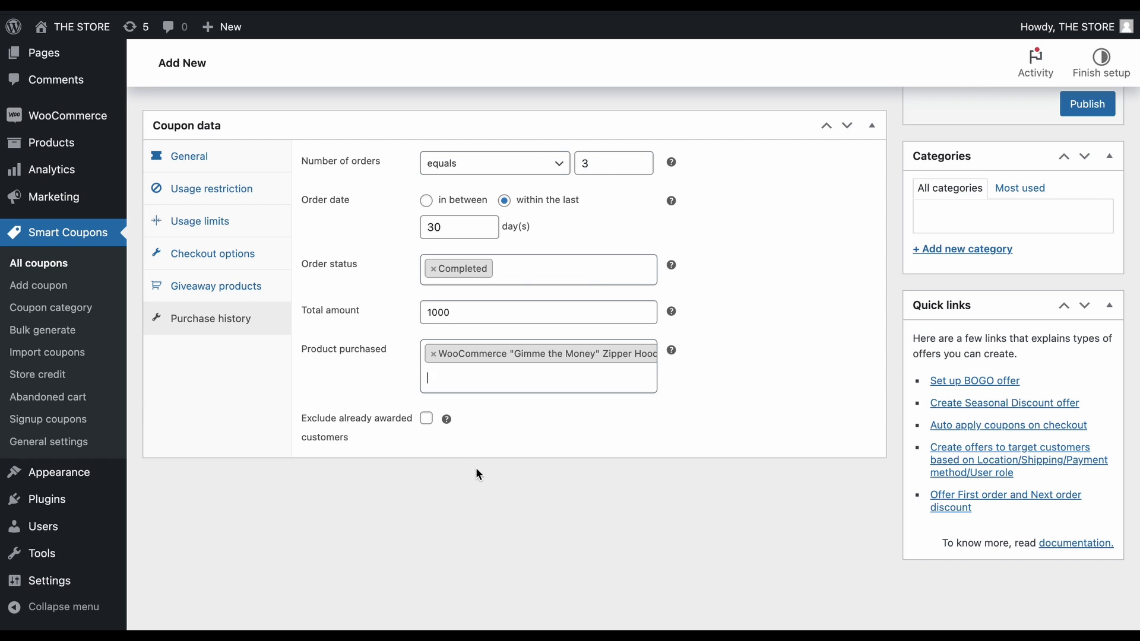
left_click(426, 418)
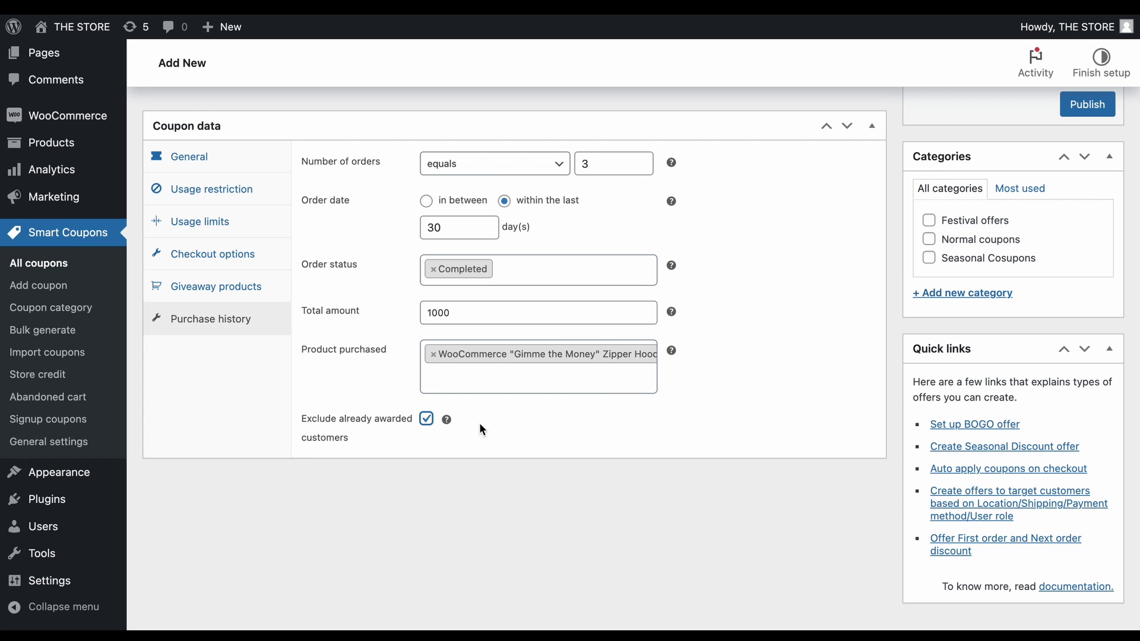
Step: Examine the coupon categories page and the bulk coupon generation options, including the generation actions and coupon data fields
left_click(51, 307)
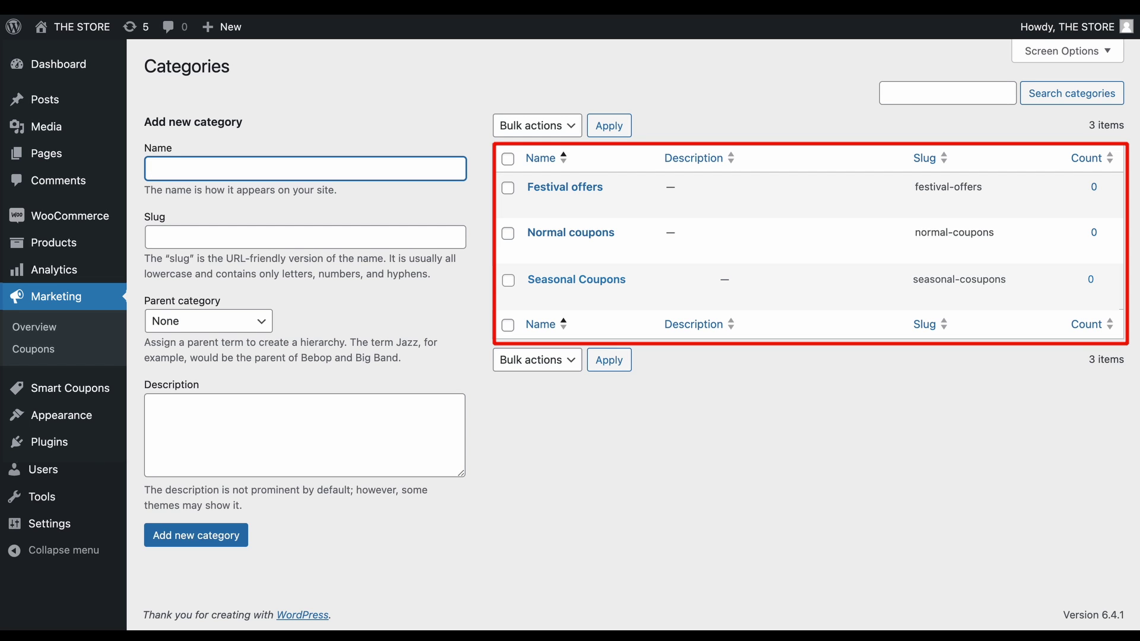
mouse_move(89, 389)
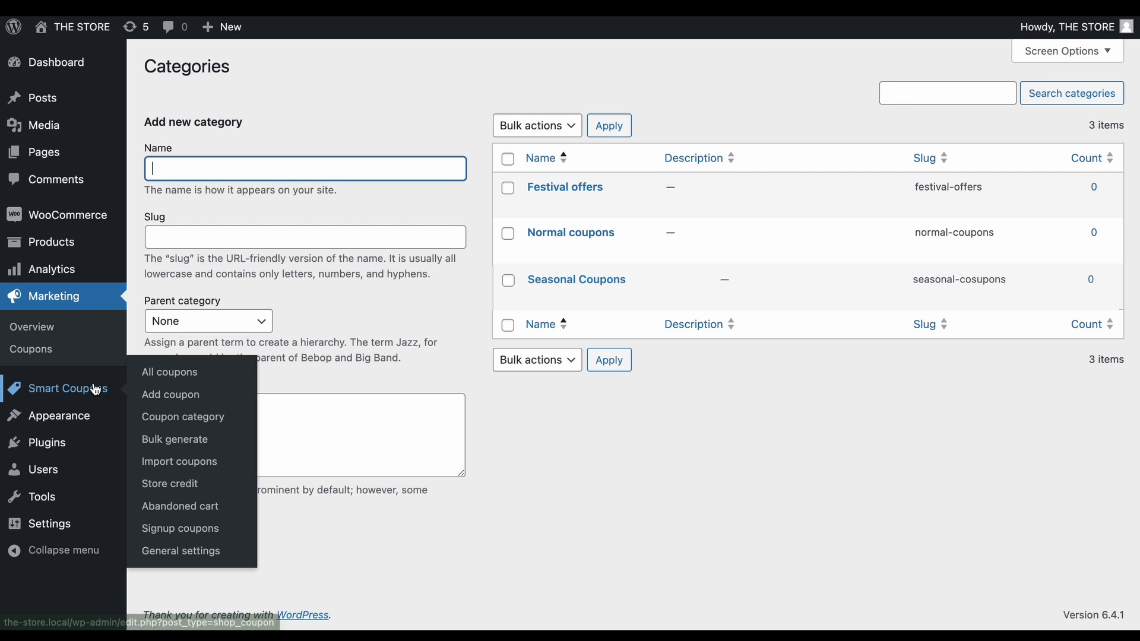
left_click(172, 437)
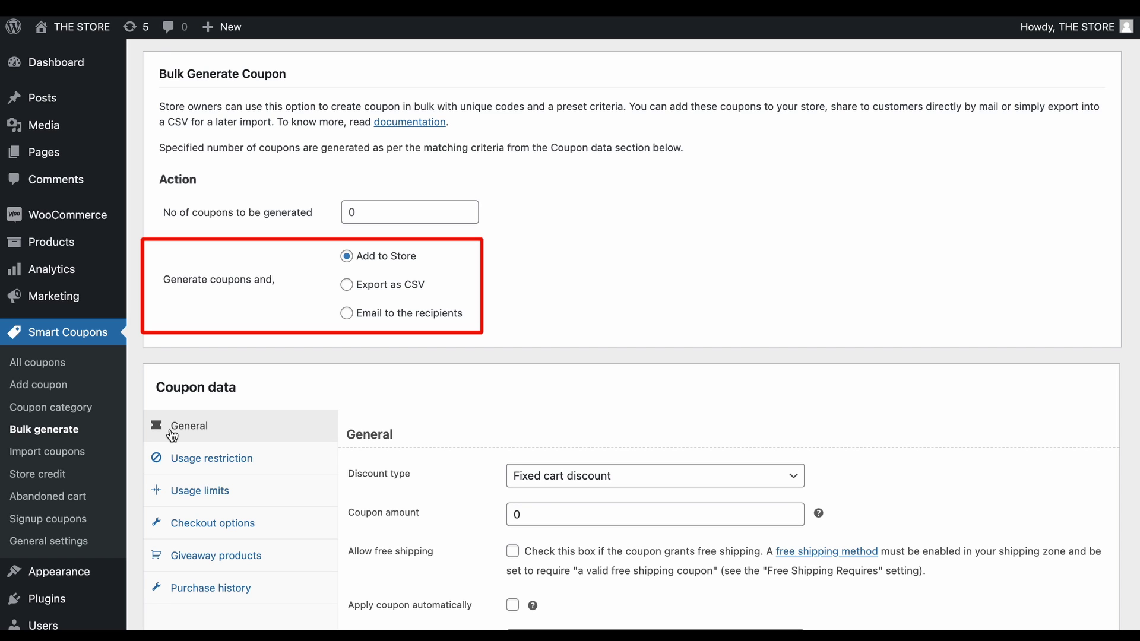
scroll(172, 436, "down", 5)
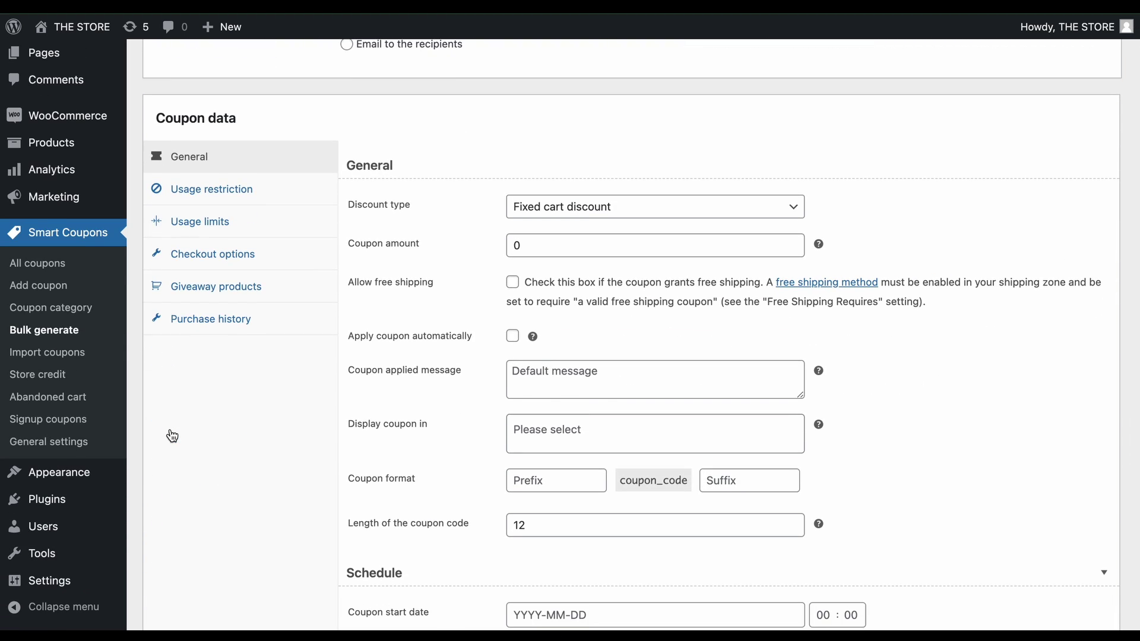
scroll(172, 436, "down", 1)
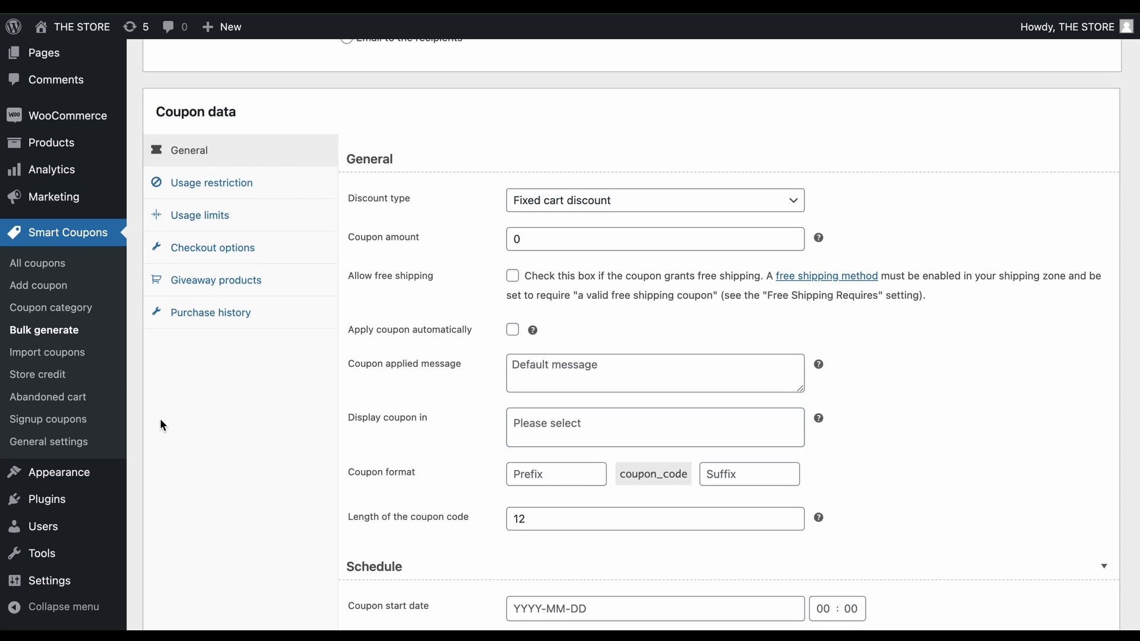
Step: Examine the coupon import page and the store credit settings, including emailing store credit and the gift card templates
left_click(59, 354)
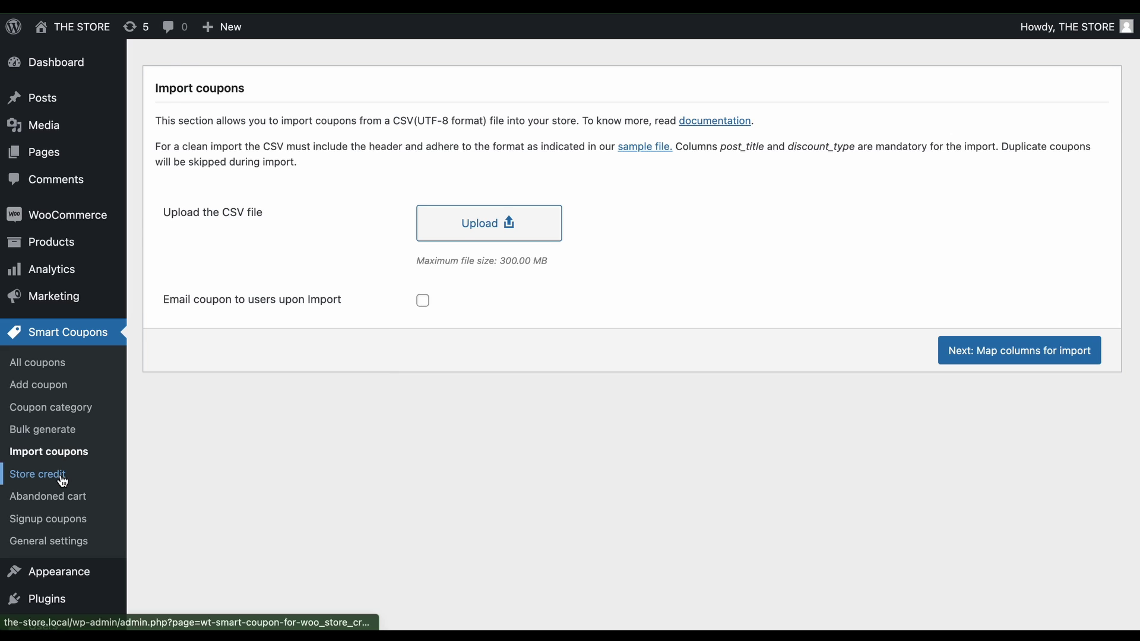
left_click(63, 478)
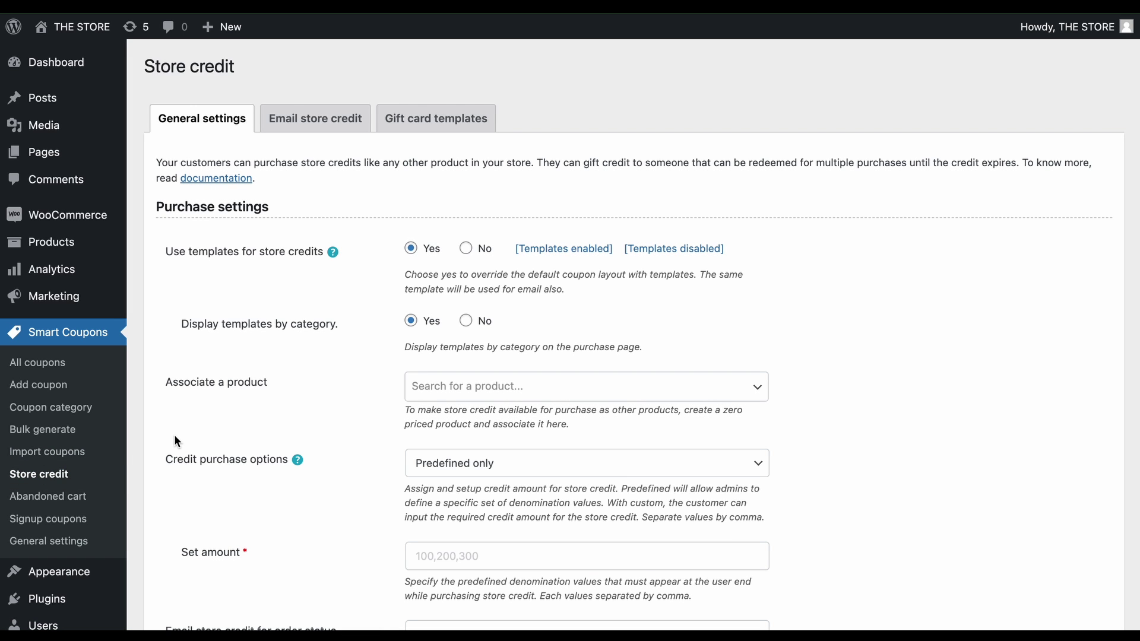
left_click(330, 129)
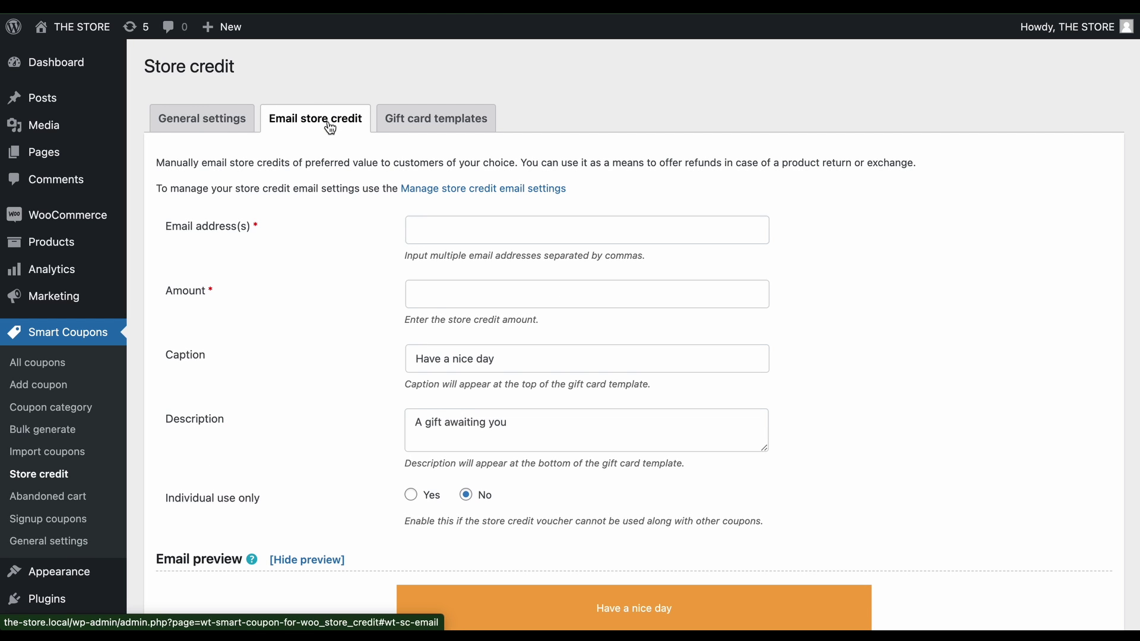
scroll(328, 122, "down", 4)
scroll(327, 122, "up", 5)
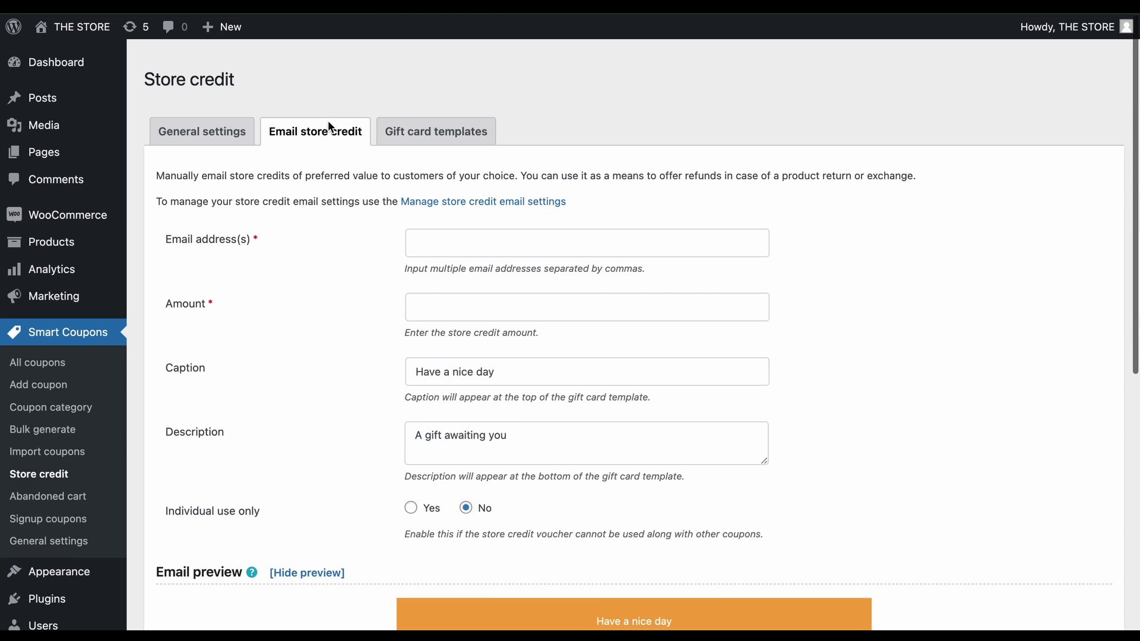
left_click(393, 127)
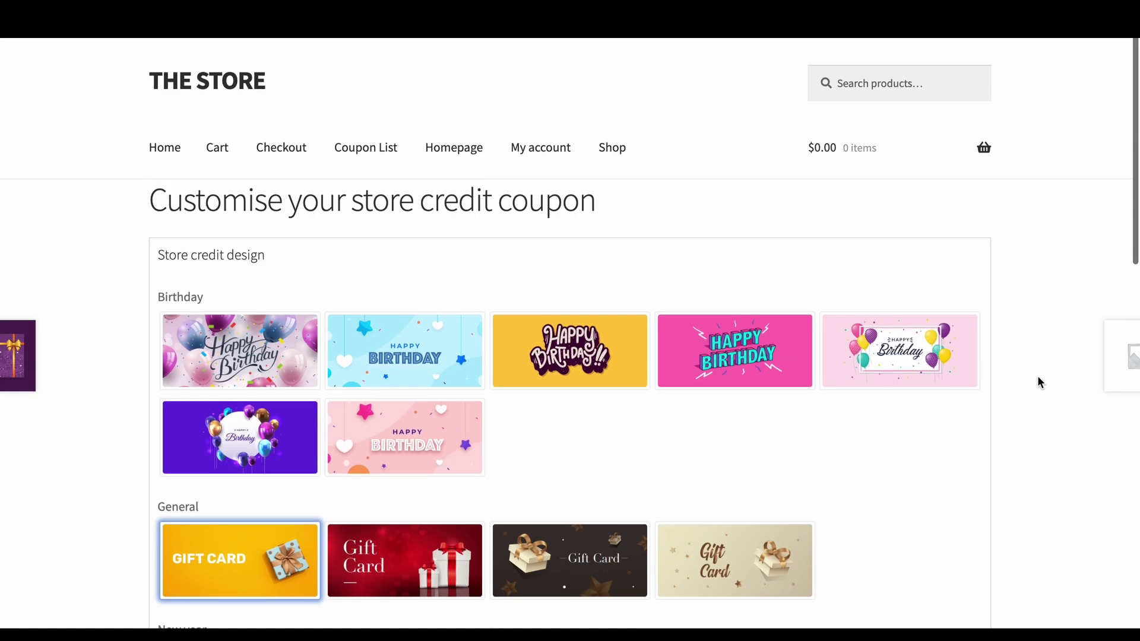
scroll(1038, 375, "down", 2)
scroll(1038, 377, "down", 8)
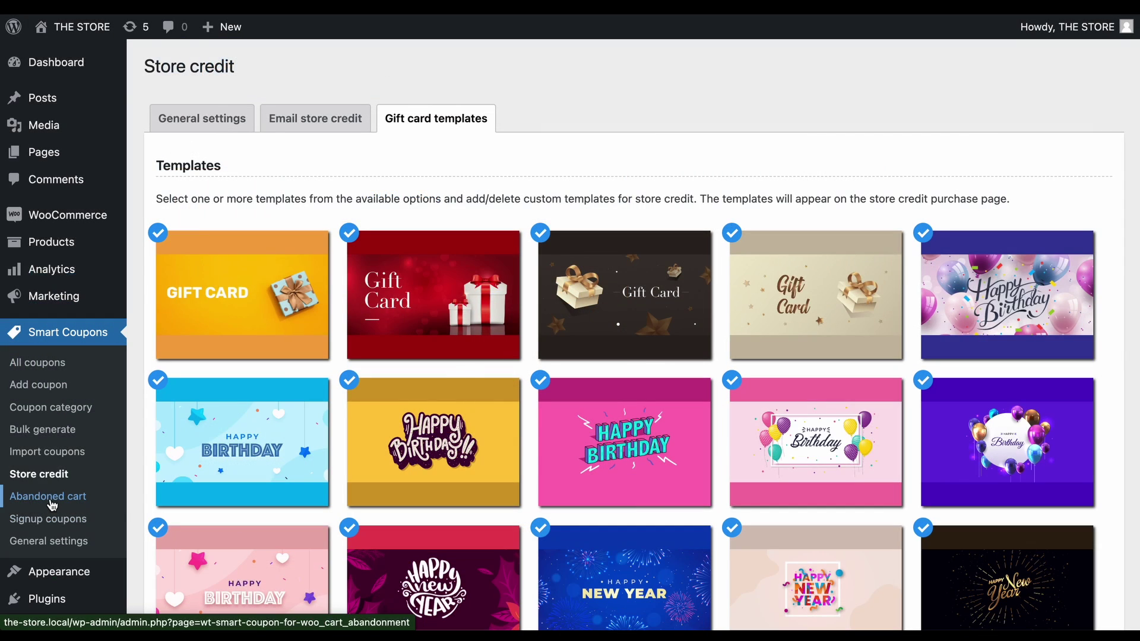
Step: Enable the abandoned cart coupon and associate flat30 as its master coupon
left_click(23, 496)
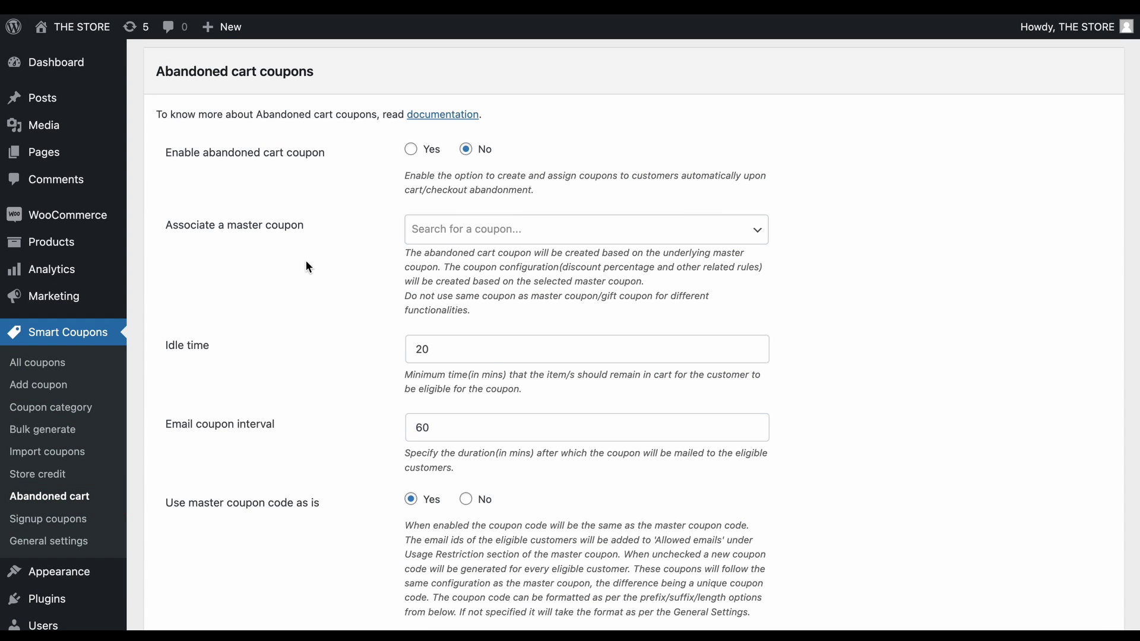
left_click(411, 151)
left_click(466, 229)
type("flat30")
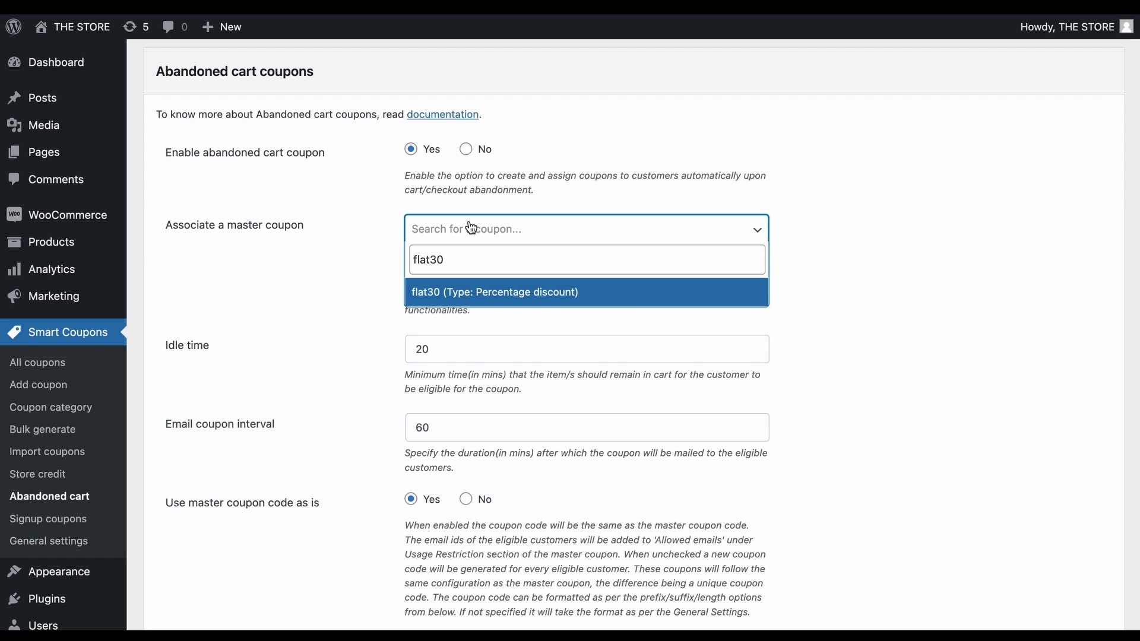
left_click(473, 310)
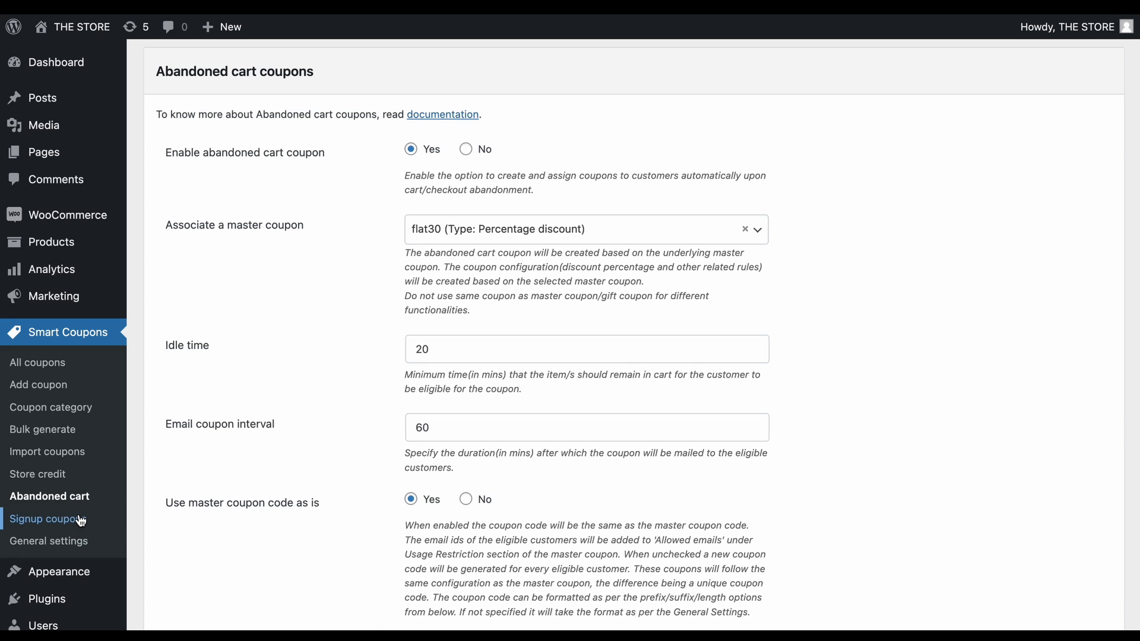
Step: Enable the signup coupon and associate flat30 as its master coupon
left_click(82, 521)
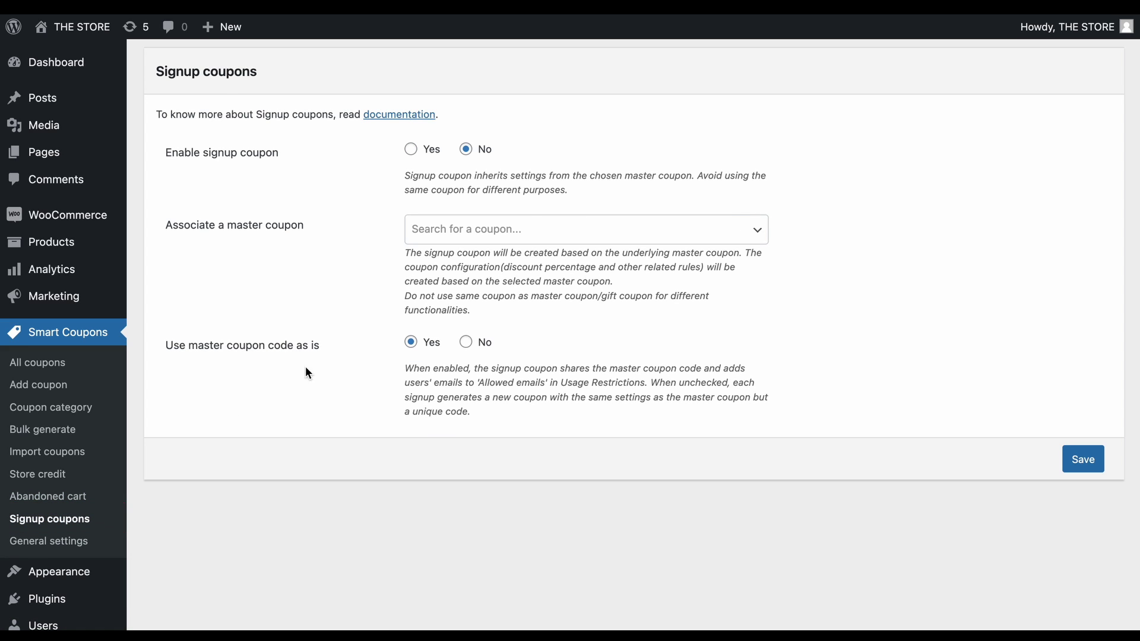
left_click(410, 150)
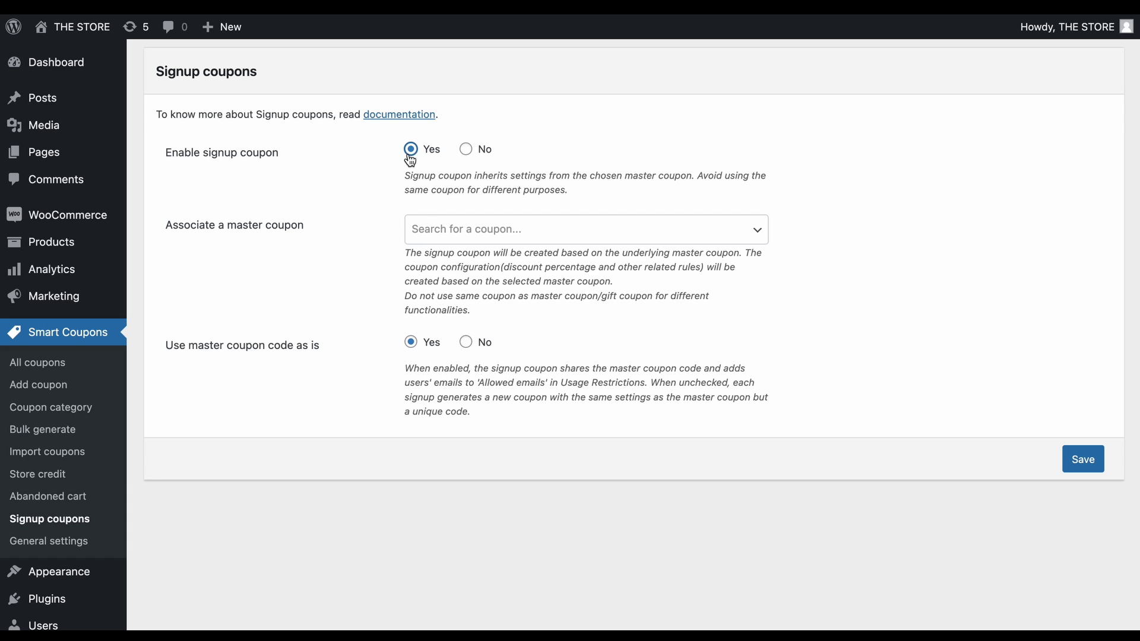
left_click(440, 231)
type("flat30")
left_click(486, 289)
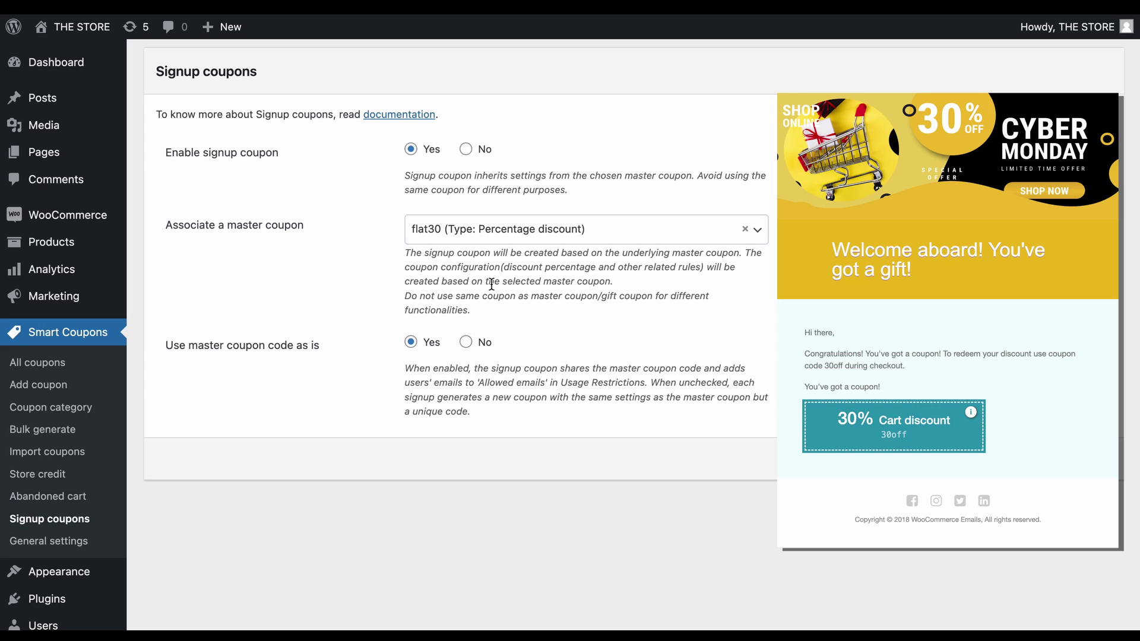
Step: Examine the Smart Coupons general settings and the style options for available, used and expired coupons
left_click(82, 540)
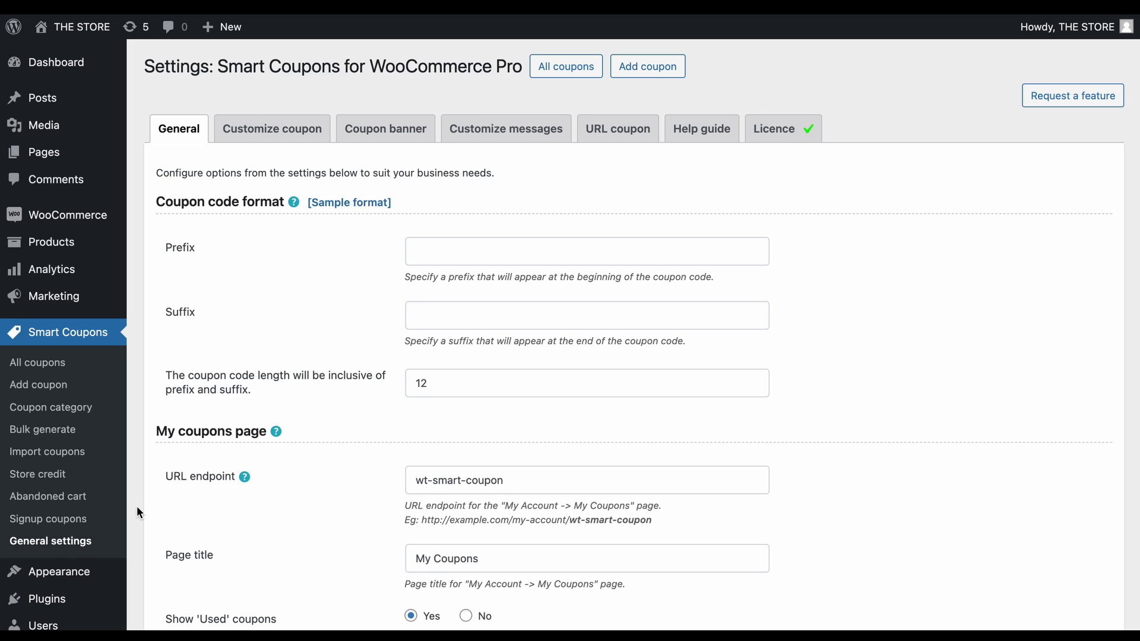
scroll(138, 512, "down", 6)
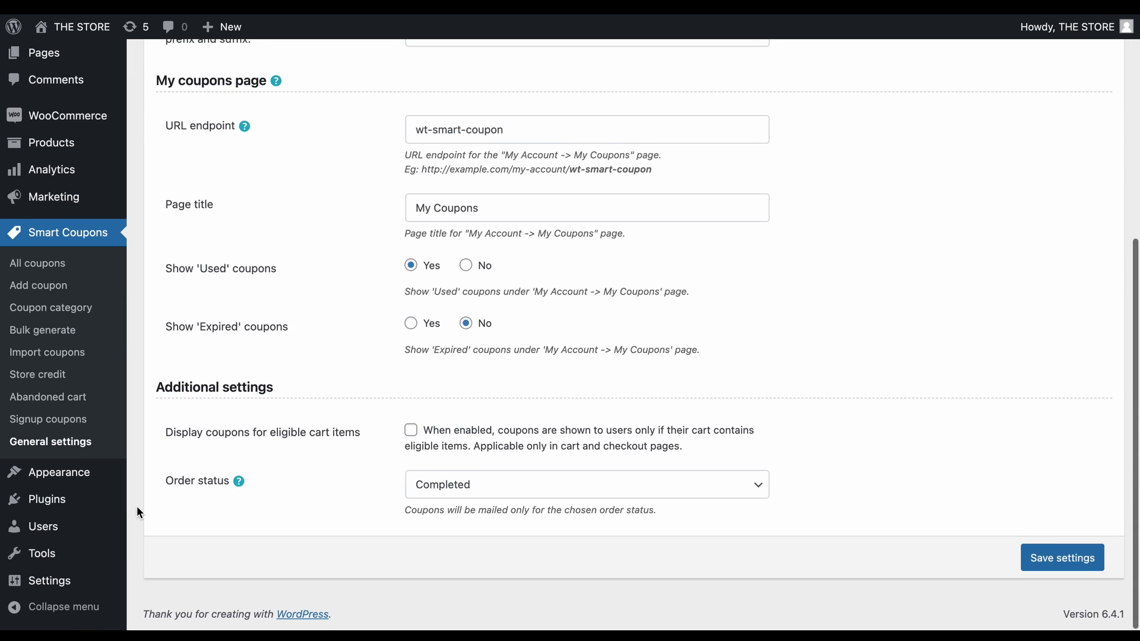
scroll(138, 512, "up", 6)
left_click(295, 134)
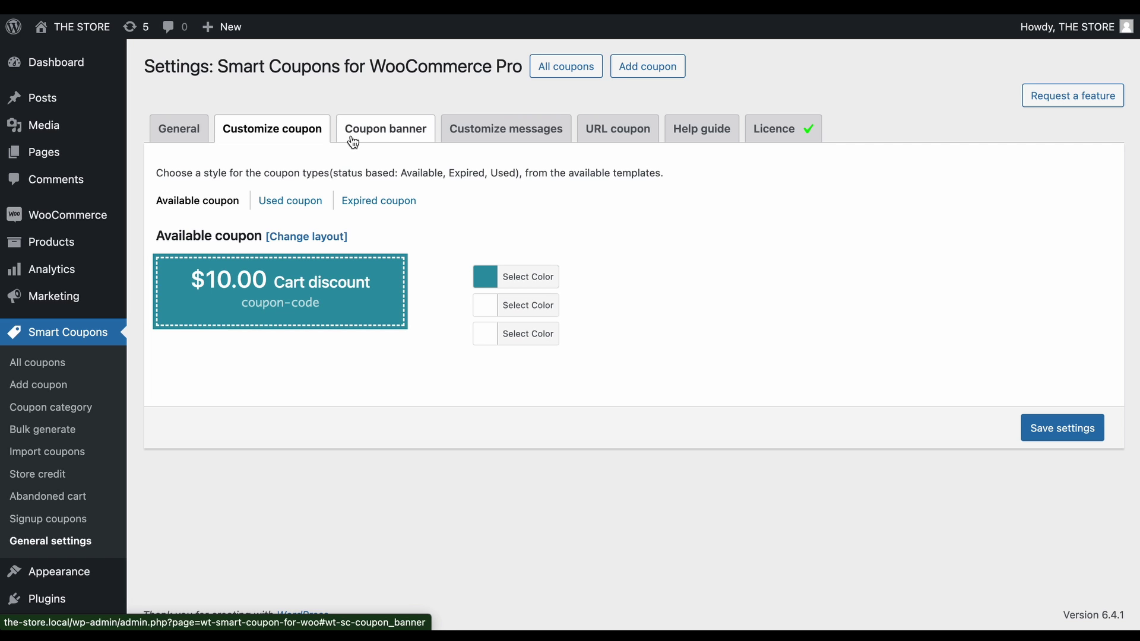
Step: Associate the flat30 coupon with the coupon banner and choose Checkout as the page that shows it
left_click(386, 144)
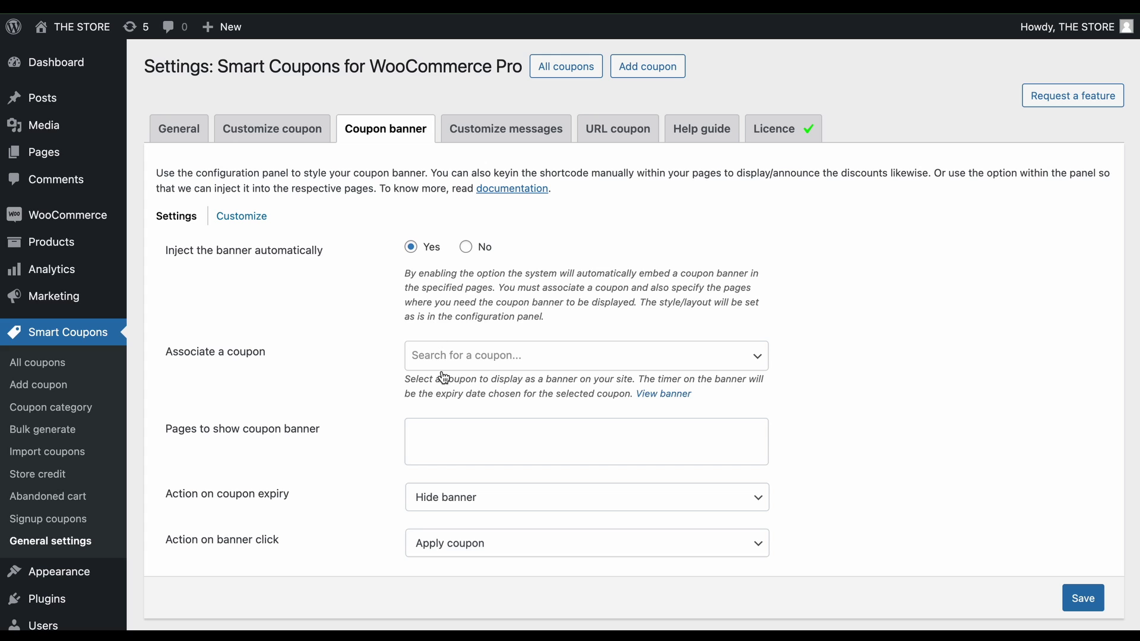
left_click(458, 356)
type("flat30")
key("Return")
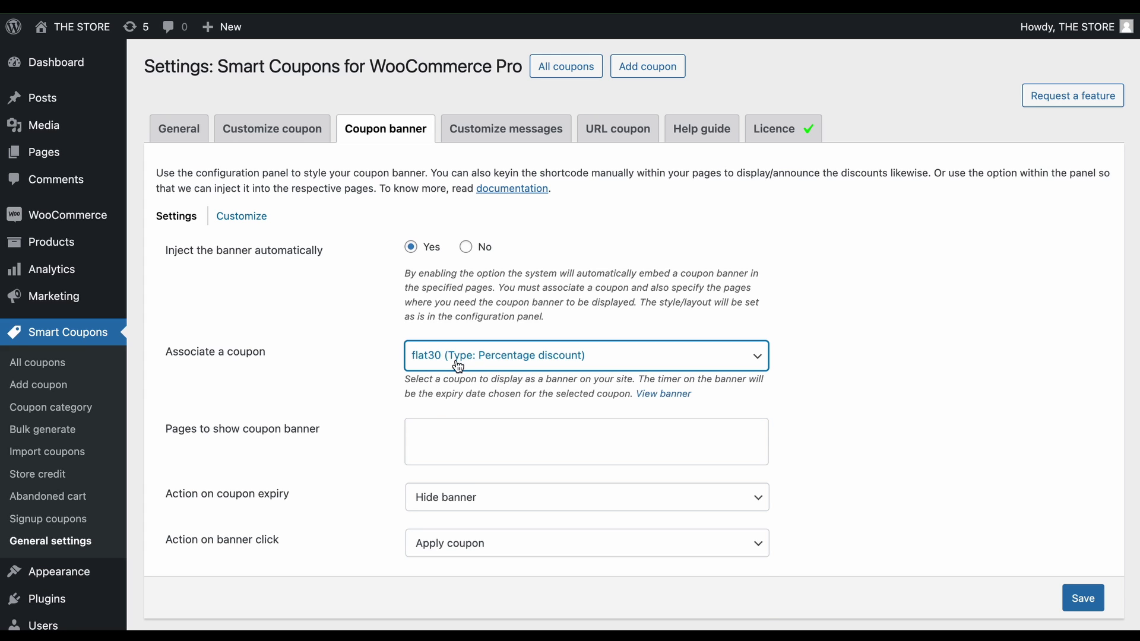
left_click(463, 453)
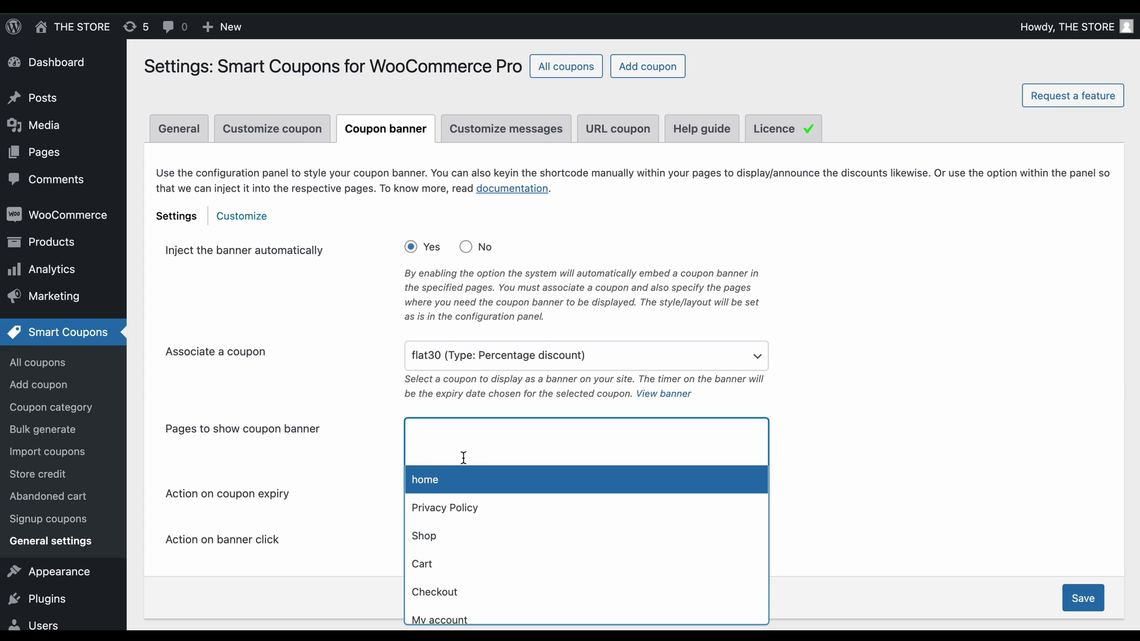
left_click(451, 593)
Step: Examine the coupon banner customization options and the list of customizable coupon messages
left_click(247, 218)
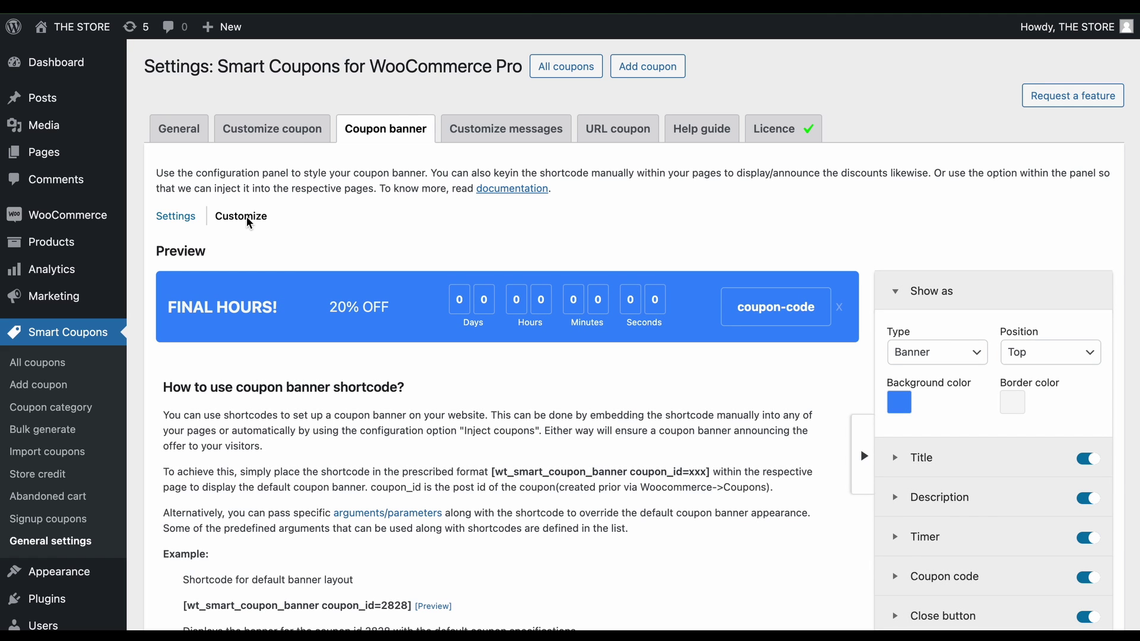
left_click(514, 134)
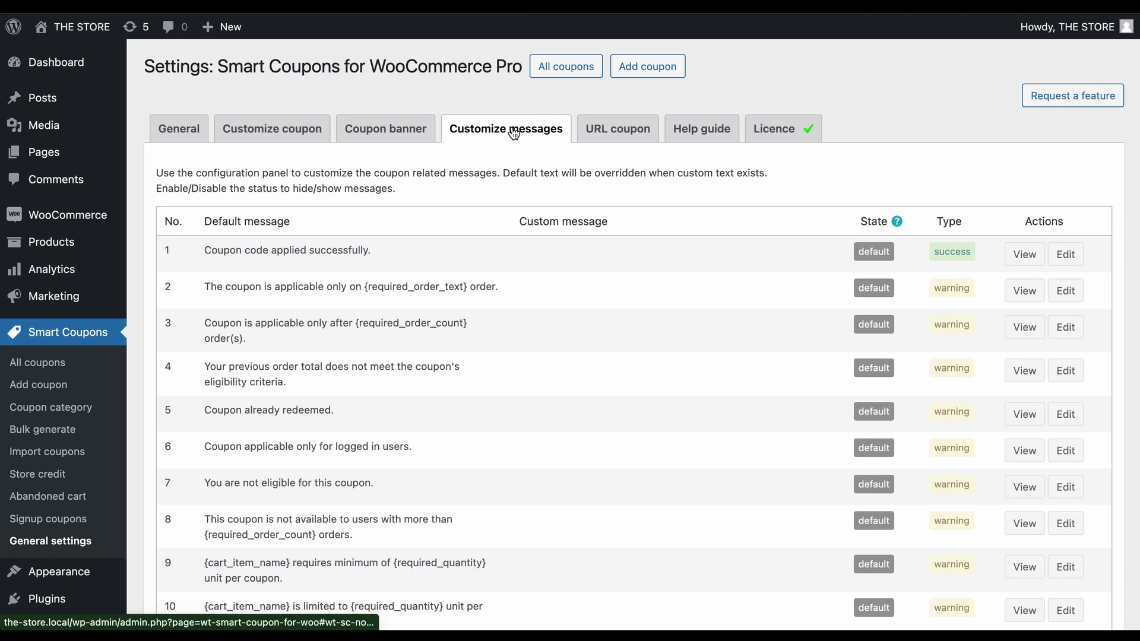